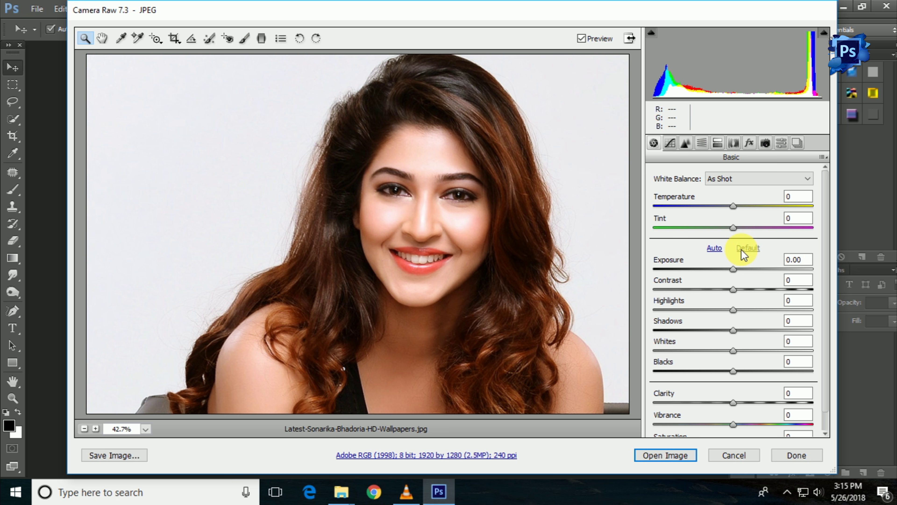
Open the portrait JPEG from Camera Raw with auto tone, discarding its embedded colour profile
left_click(714, 247)
left_click(665, 455)
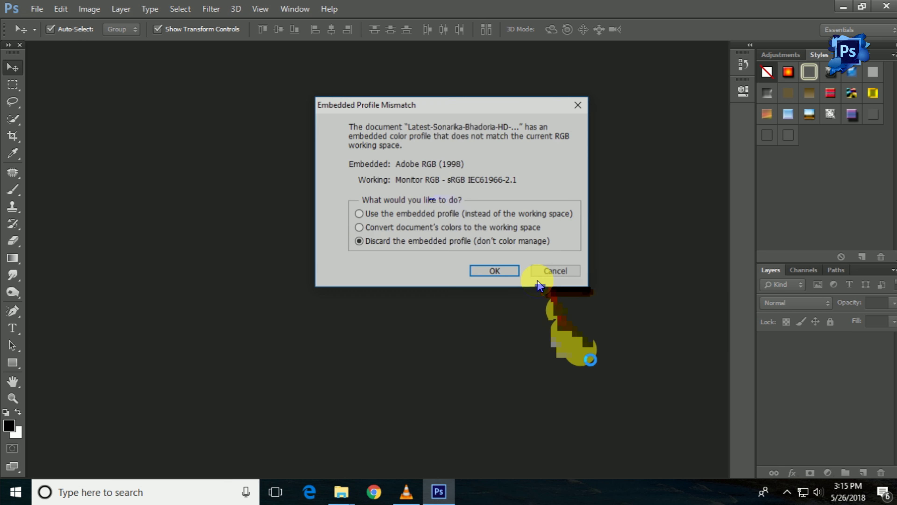
left_click(491, 268)
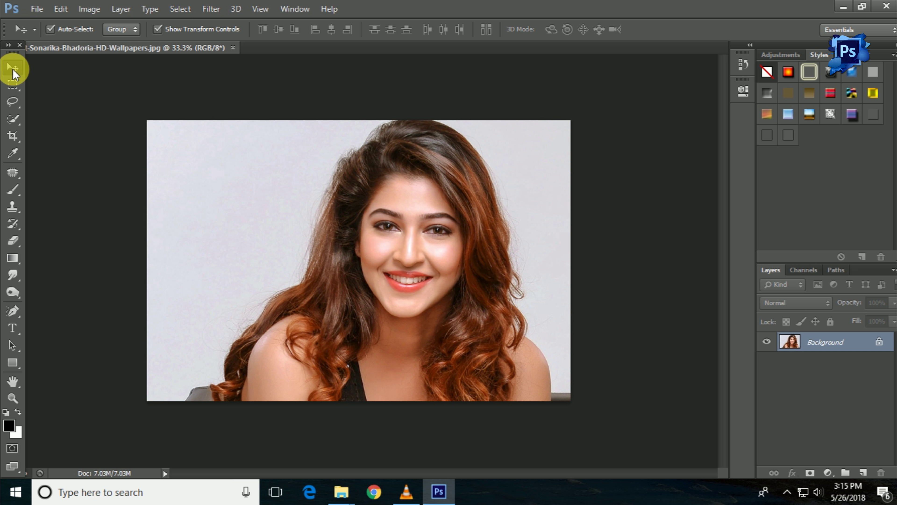
Trace around the woman's hair and shoulders with the Magnetic Lasso
right_click(12, 101)
left_click(69, 128)
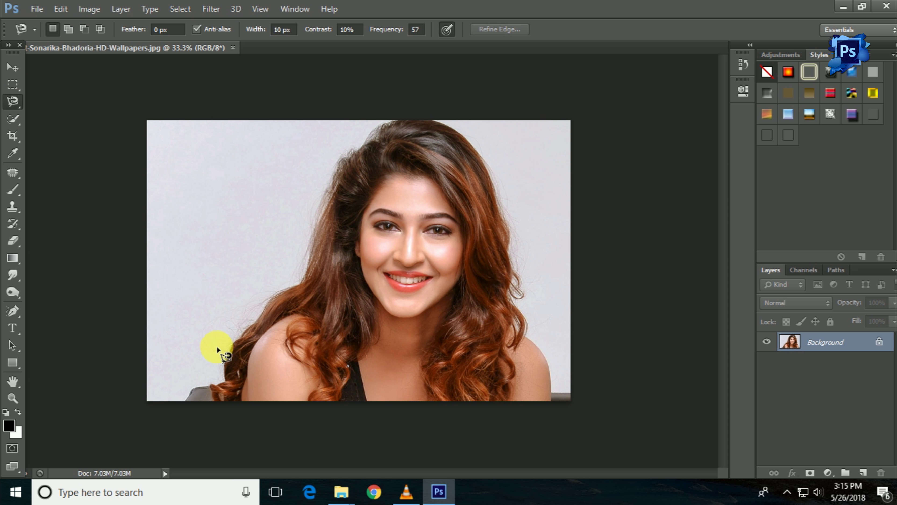
left_click(214, 399)
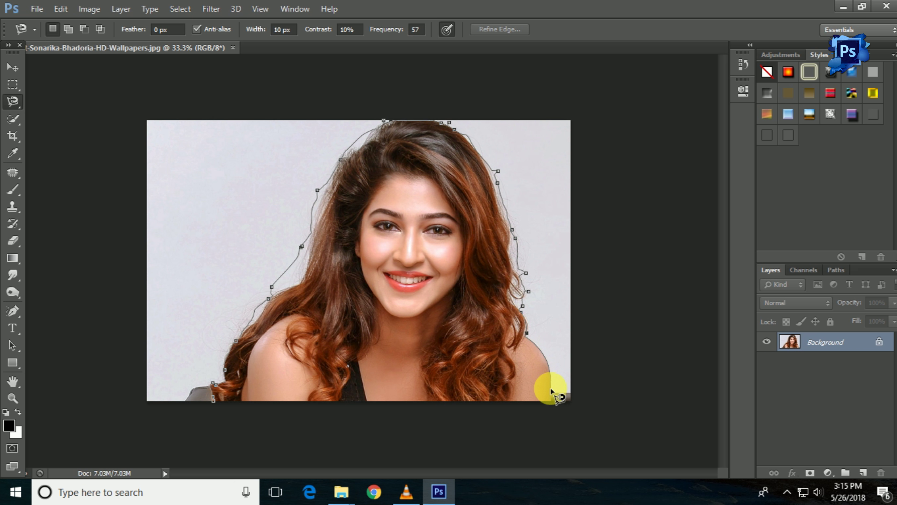
left_click(213, 403)
Add the missing bottom-left shoulder area to the selection with the plain Lasso
right_click(13, 102)
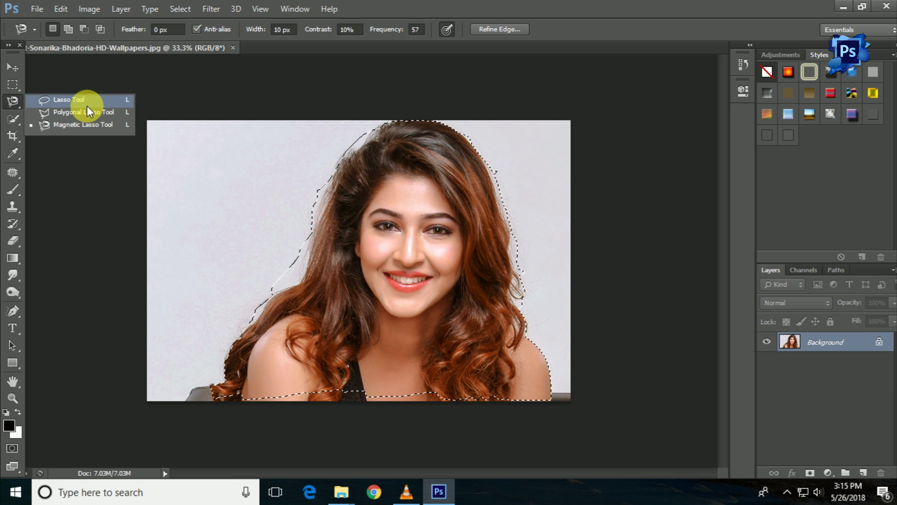
left_click(71, 96)
left_click_drag(218, 392, 469, 435)
left_click(276, 29)
left_click(131, 29)
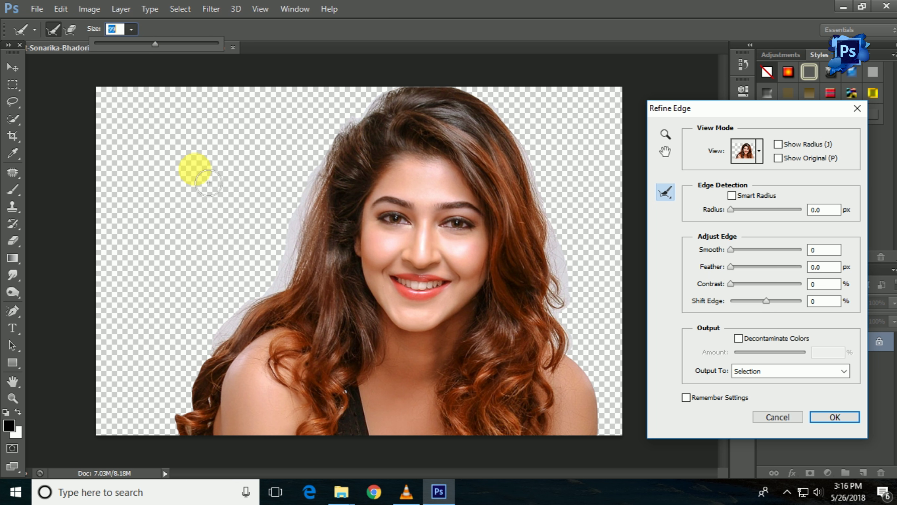
Paint along the left hair edge with an 80 px Refine Radius brush and enable Smart Radius
left_click_drag(155, 44, 144, 44)
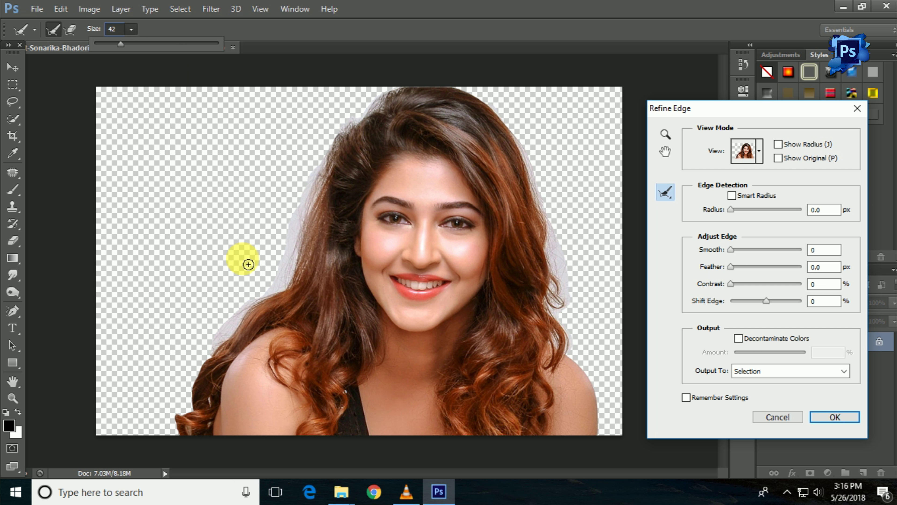
mouse_move(201, 349)
left_mouse_down()
mouse_move(291, 261)
mouse_move(356, 119)
left_mouse_up()
left_click(731, 195)
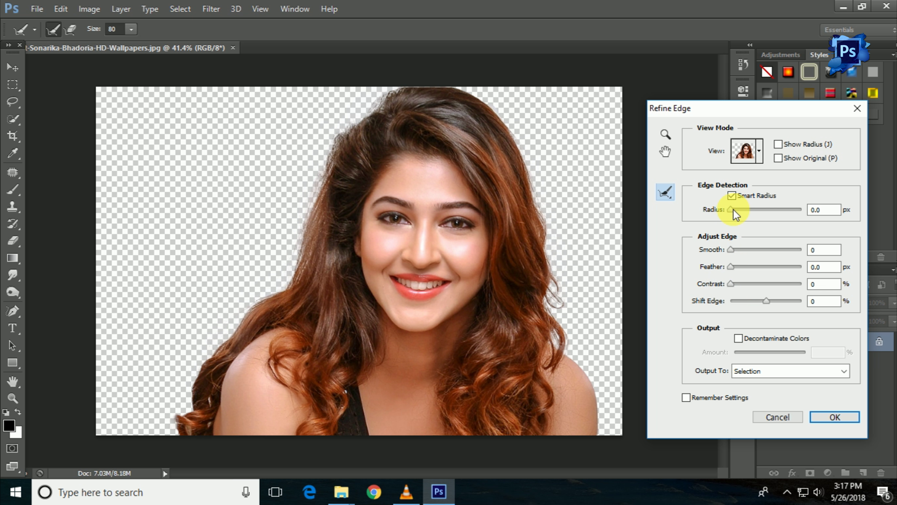
Refine with Radius 18.1, Shift Edge +31, Decontaminate Colors 57%, output to a new masked layer
left_click_drag(781, 210, 762, 212)
left_click(734, 196)
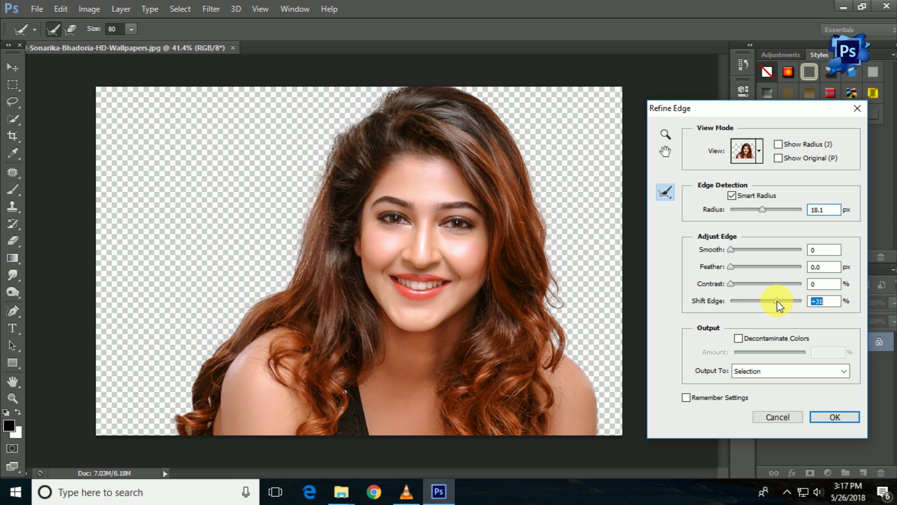
left_click(766, 338)
left_click_drag(769, 351, 742, 354)
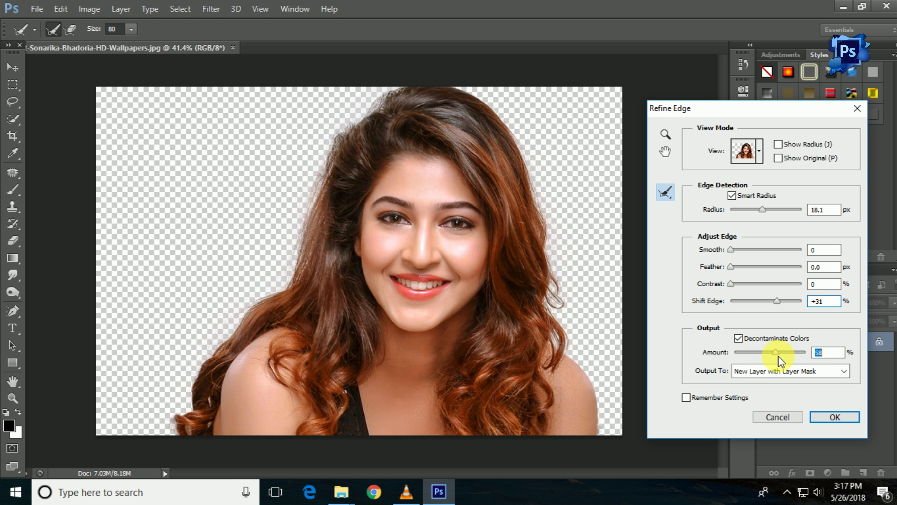
left_click_drag(742, 357, 783, 357)
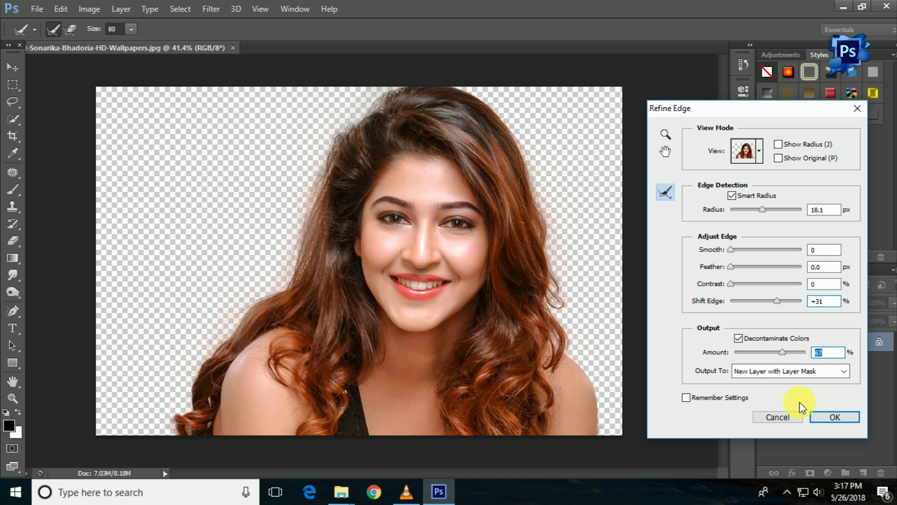
left_click(831, 416)
left_click(13, 67)
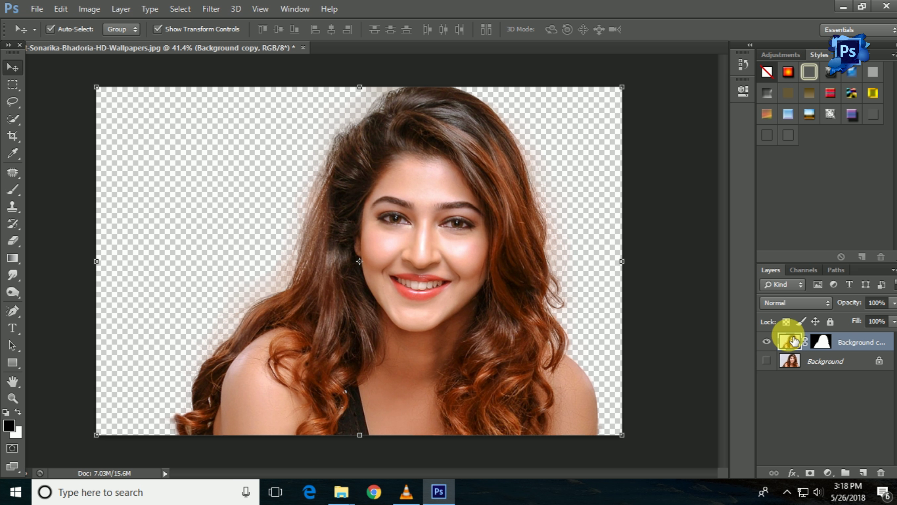
Open IMG_481763.jpg in Camera Raw and reset its tone sliders to defaults
key("ctrl+o")
double_click(197, 117)
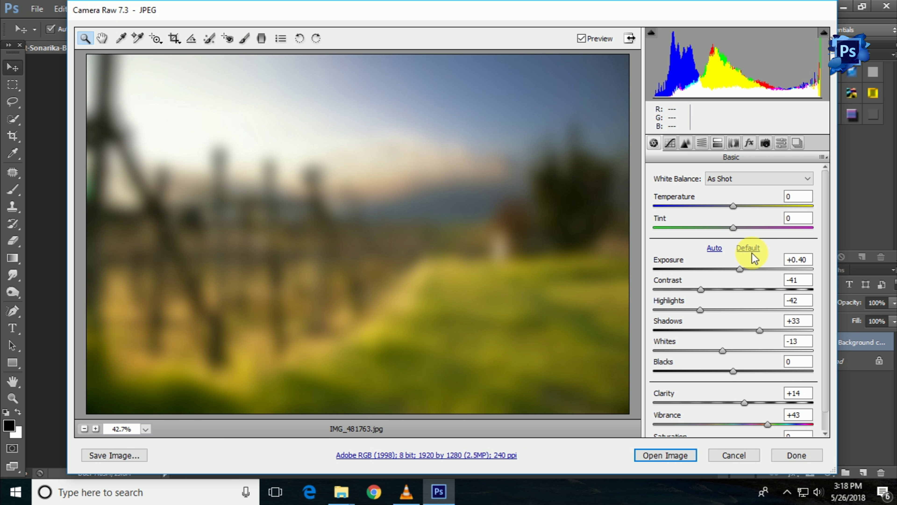
left_click(751, 253)
left_click(717, 250)
left_click(751, 249)
left_click(716, 250)
left_click(749, 248)
Set Exposure +0.65, Contrast -17, Shadows +14, Clarity +23, then open it discarding the profile
left_click_drag(733, 269, 744, 269)
left_click_drag(734, 330, 744, 330)
left_click_drag(747, 291, 722, 299)
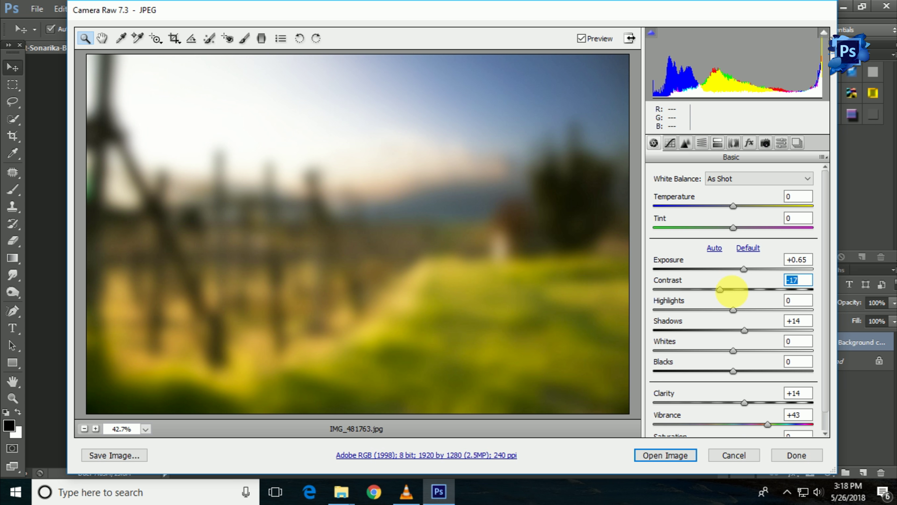
left_click_drag(766, 425, 751, 403)
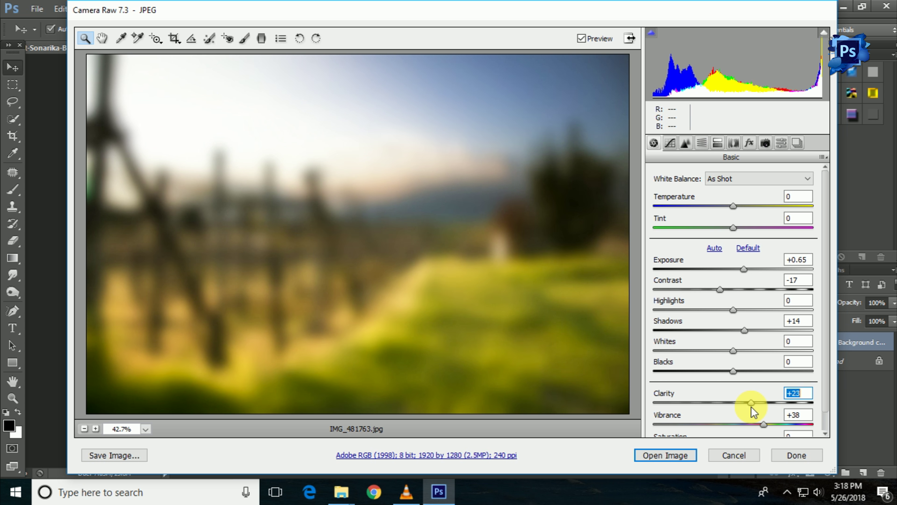
left_click(679, 458)
left_click(495, 262)
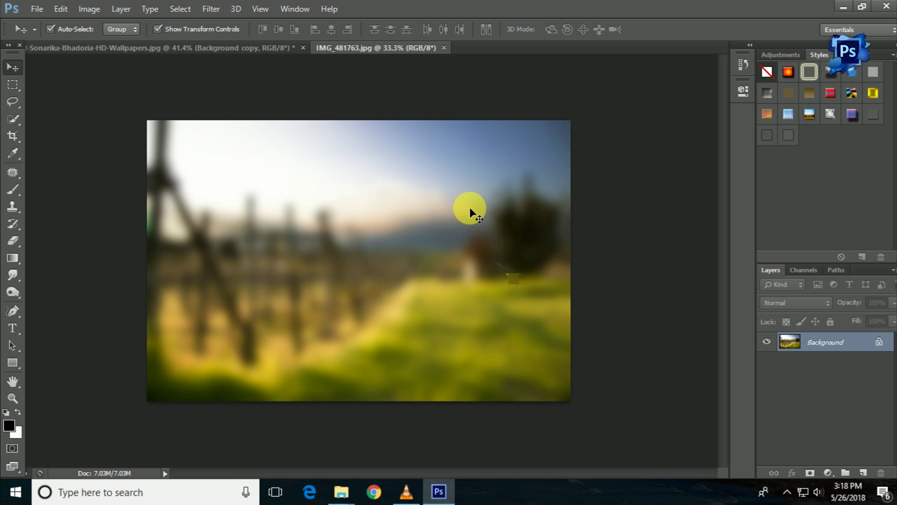
key("ctrl+0")
Apply a warming Color Balance to the outdoor photo and return to the portrait document
left_click(89, 9)
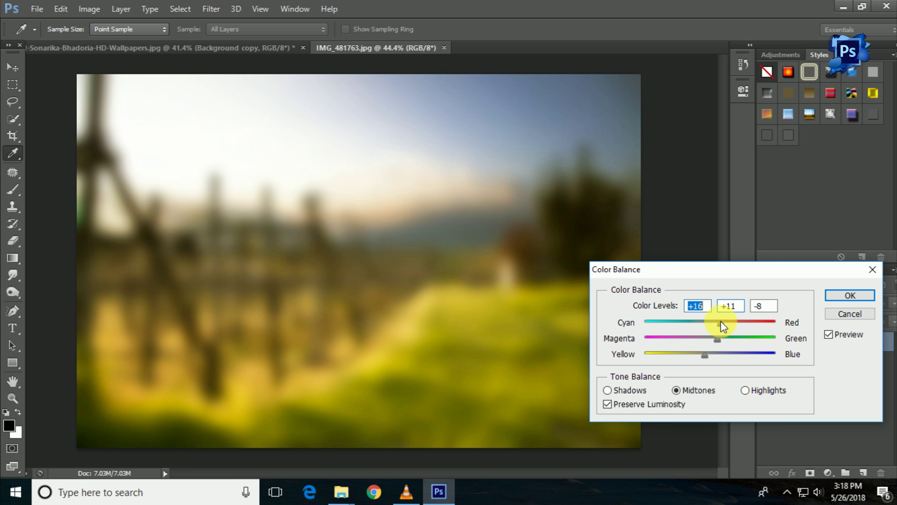
key("Return")
key("v")
left_click(212, 46)
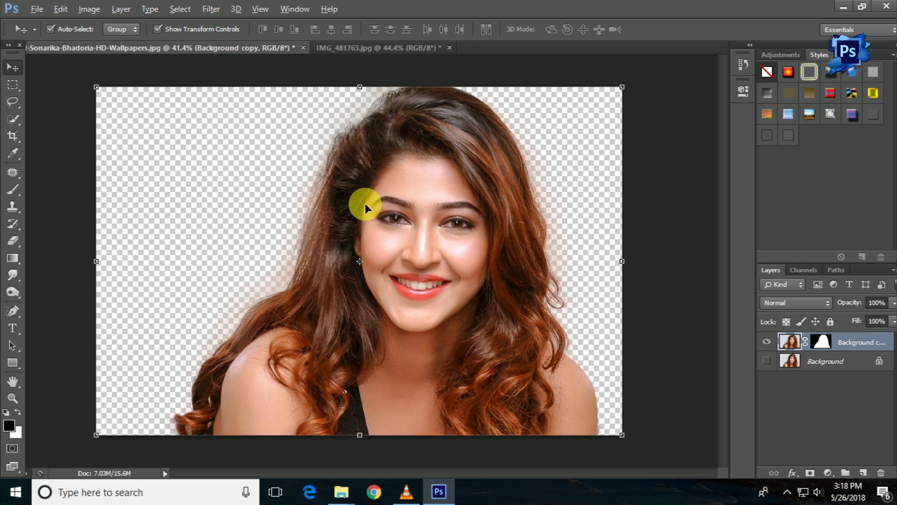
Drag the cut-out woman into the outdoor photo and scale her up to fill most of the frame
mouse_move(375, 219)
left_mouse_down()
mouse_move(356, 43)
mouse_move(376, 258)
left_mouse_up()
left_click_drag(79, 128, 212, 214)
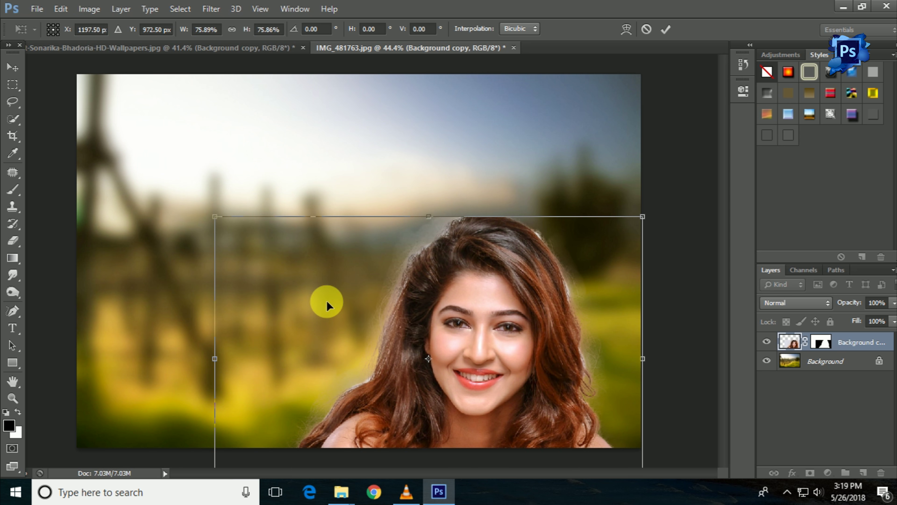
left_click_drag(406, 333, 331, 283)
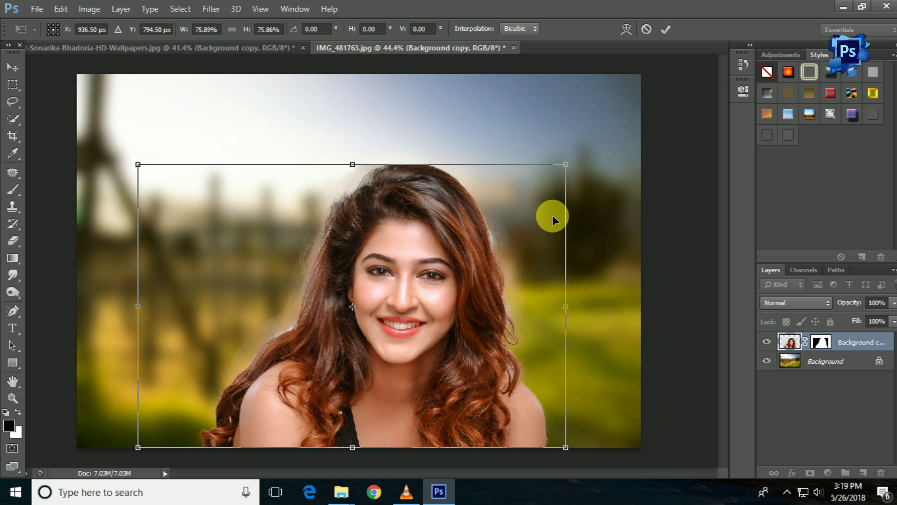
left_click_drag(564, 164, 617, 129)
left_click_drag(478, 244, 429, 223)
left_click_drag(579, 133, 603, 104)
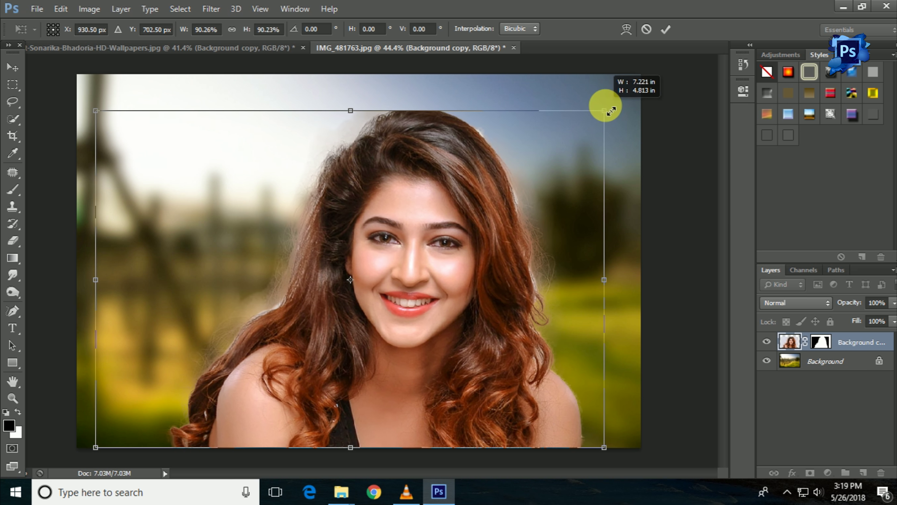
key("Return")
Nudge the woman slightly left and pick an Eraser brush shape
left_click_drag(457, 168, 445, 170)
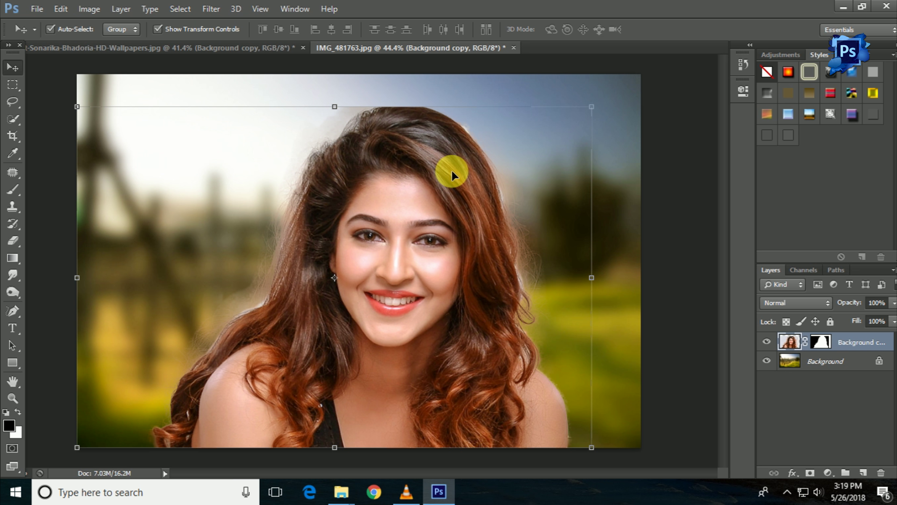
left_click(14, 240)
right_click(150, 165)
Erase at 72% opacity along the lower, right and top hair edges to blend them into the sky
key("Escape")
left_click(206, 43)
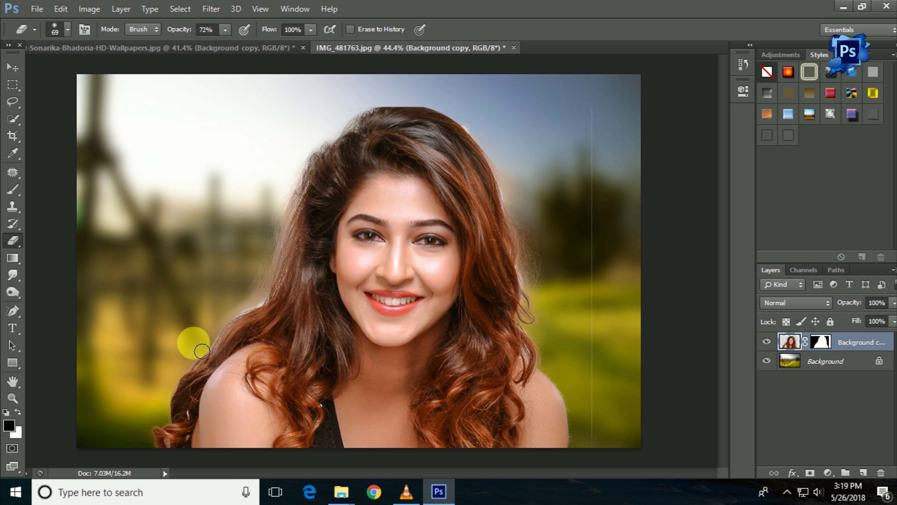
left_click_drag(242, 301, 269, 185)
left_click_drag(487, 139, 563, 277)
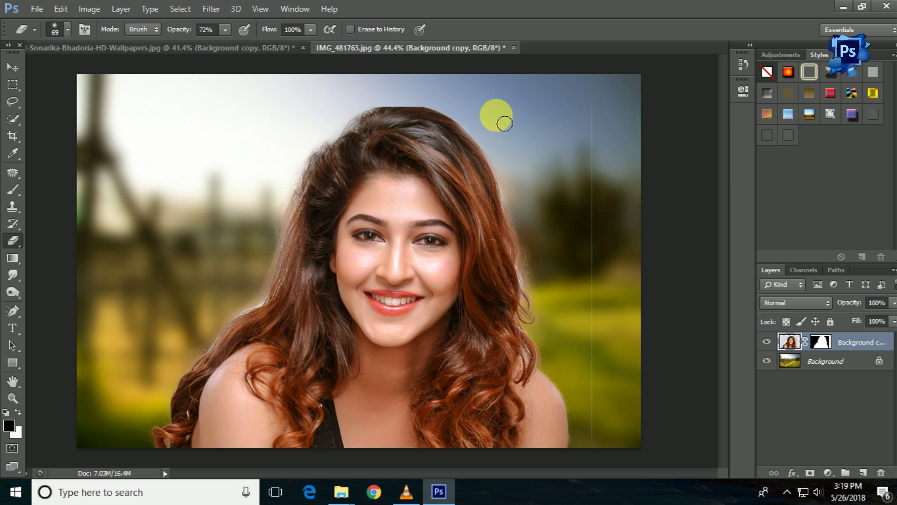
left_click_drag(407, 94, 418, 132)
scroll(417, 131, "up", 2)
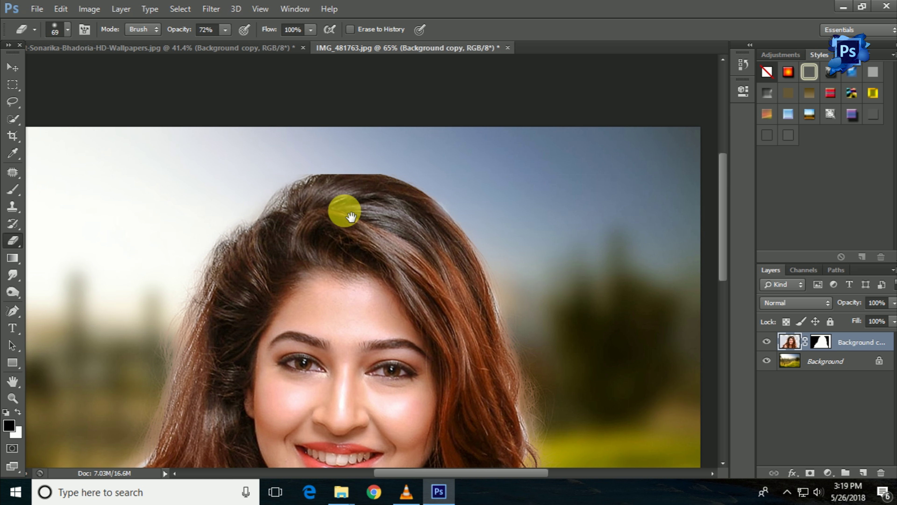
Clone-stamp hair over the flat hair top, undoing one stroke and recloning along the edge
left_click(13, 206)
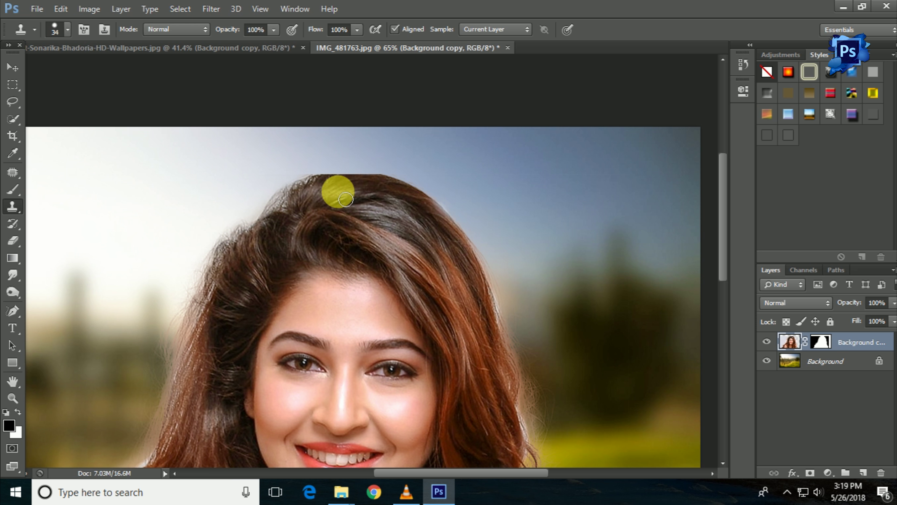
mouse_move(356, 188)
left_mouse_down()
mouse_move(346, 185)
mouse_move(401, 260)
mouse_move(321, 184)
mouse_move(333, 177)
mouse_move(379, 186)
mouse_move(318, 180)
mouse_move(385, 191)
mouse_move(362, 174)
mouse_move(362, 202)
mouse_move(410, 194)
mouse_move(378, 183)
mouse_move(377, 197)
left_mouse_up()
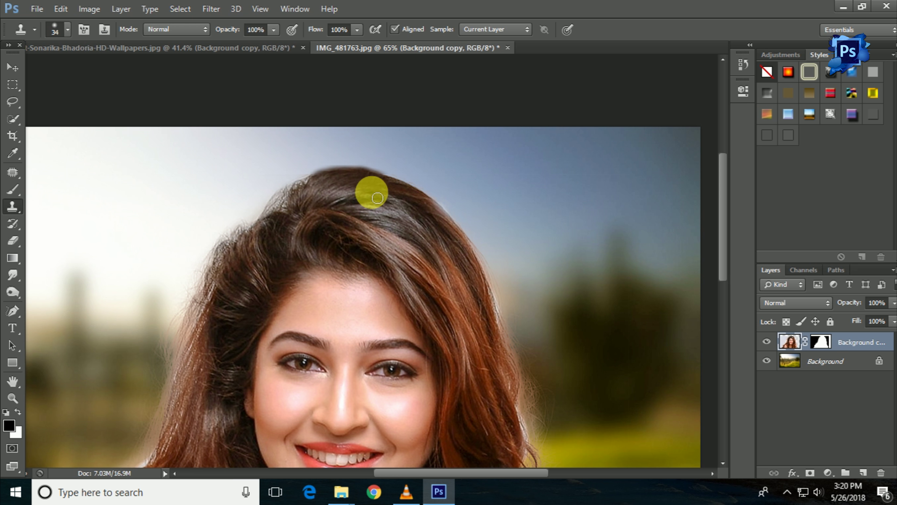
scroll(371, 185, "down", 3)
scroll(437, 147, "up", 2)
scroll(367, 311, "up", 3)
scroll(403, 293, "up", 1)
left_click_drag(403, 293, 395, 291)
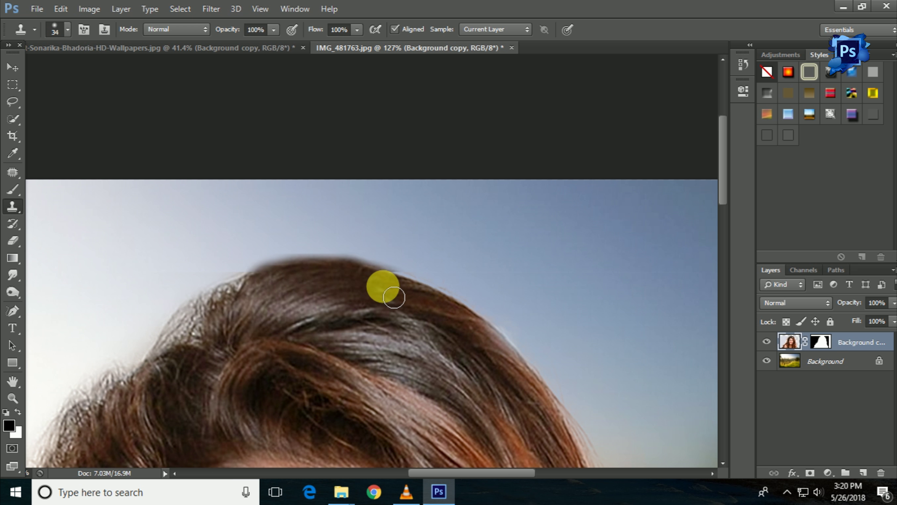
left_click(749, 45)
key("ctrl+z")
left_click_drag(381, 289, 406, 296)
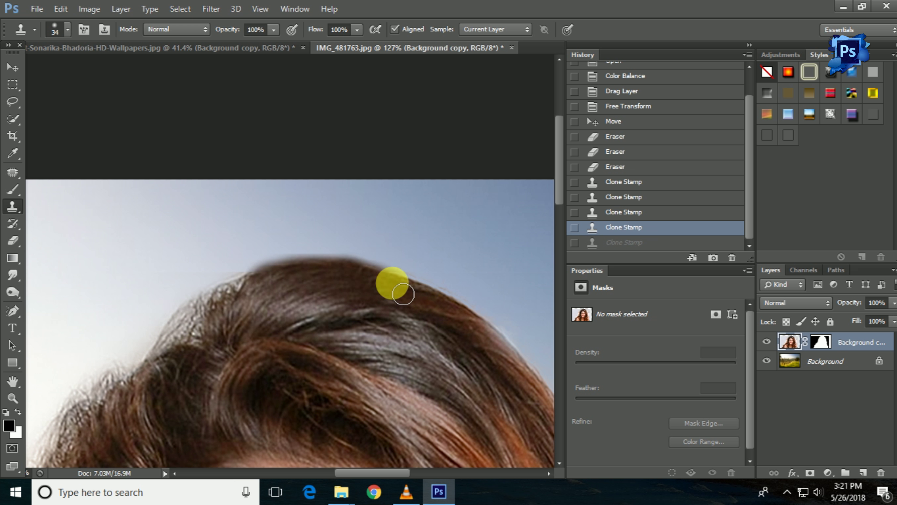
left_click(749, 45)
left_click(12, 291)
left_click(13, 274)
left_click(74, 306)
right_click(370, 297)
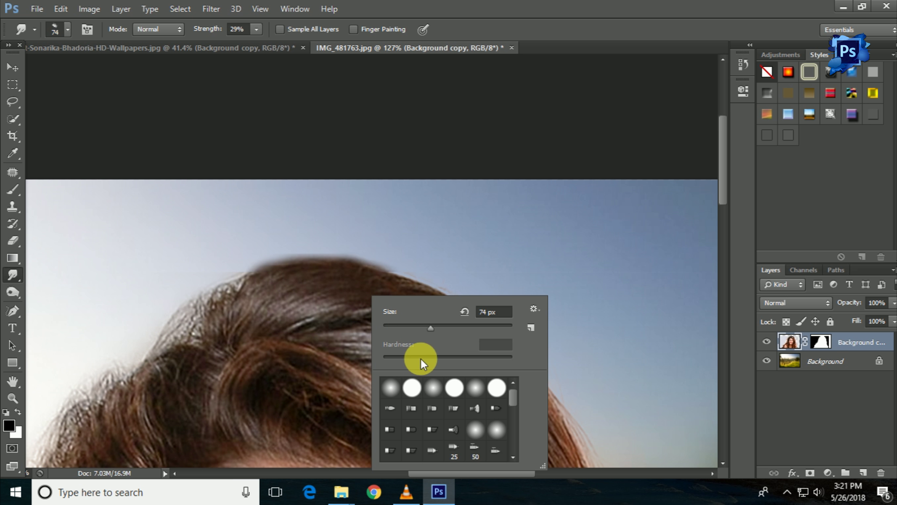
left_click(435, 396)
scroll(383, 293, "up", 3)
right_click(390, 291)
mouse_move(449, 324)
left_mouse_down()
mouse_move(411, 324)
mouse_move(438, 329)
left_mouse_up()
left_click(386, 276)
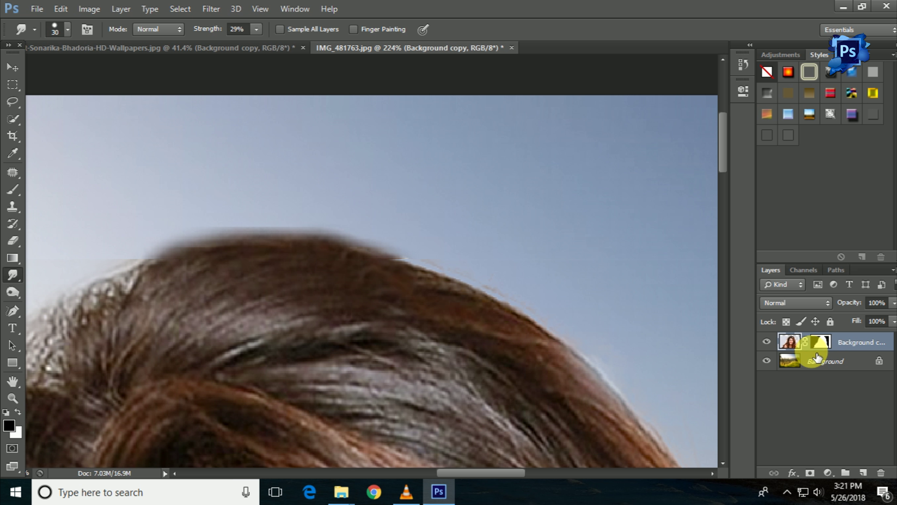
mouse_move(417, 300)
left_mouse_down()
mouse_move(419, 261)
mouse_move(532, 277)
left_mouse_up()
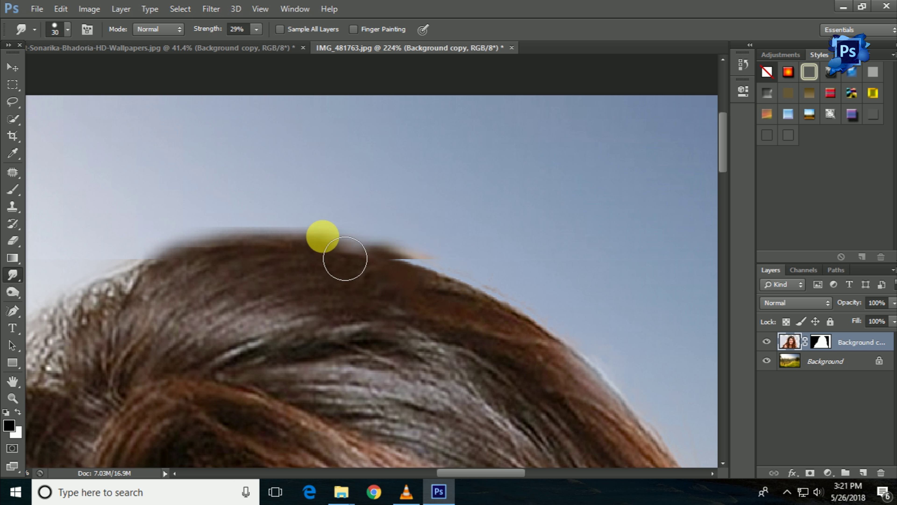
key("ctrl+z")
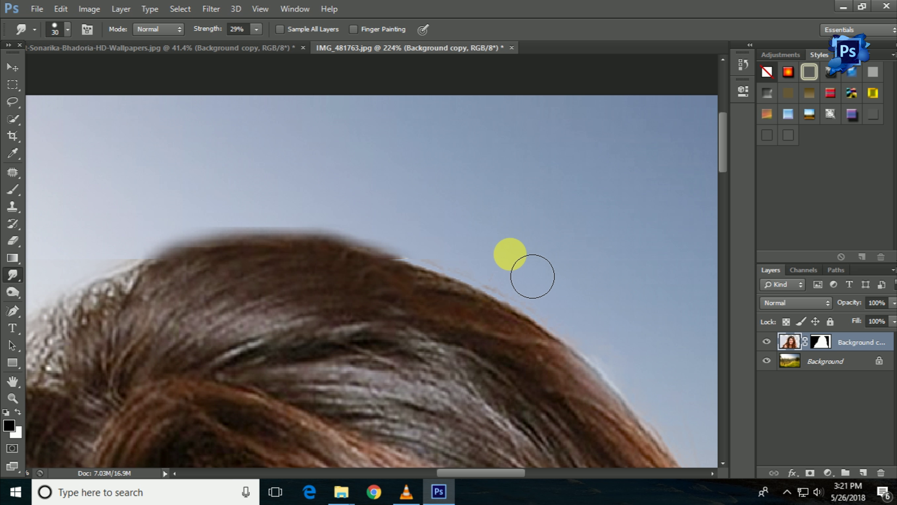
left_click(12, 67)
left_click_drag(402, 334, 428, 342)
scroll(427, 342, "down", 2)
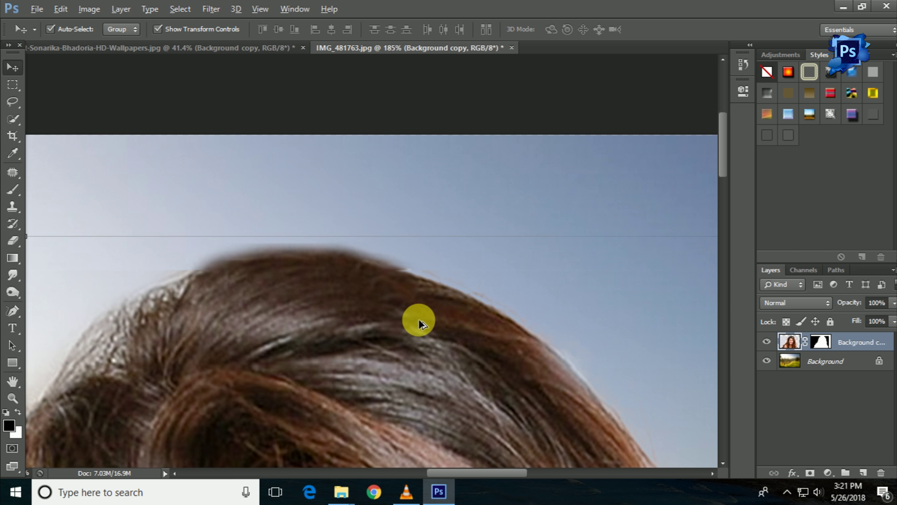
scroll(426, 338, "down", 2)
scroll(424, 332, "down", 4)
scroll(421, 325, "down", 1)
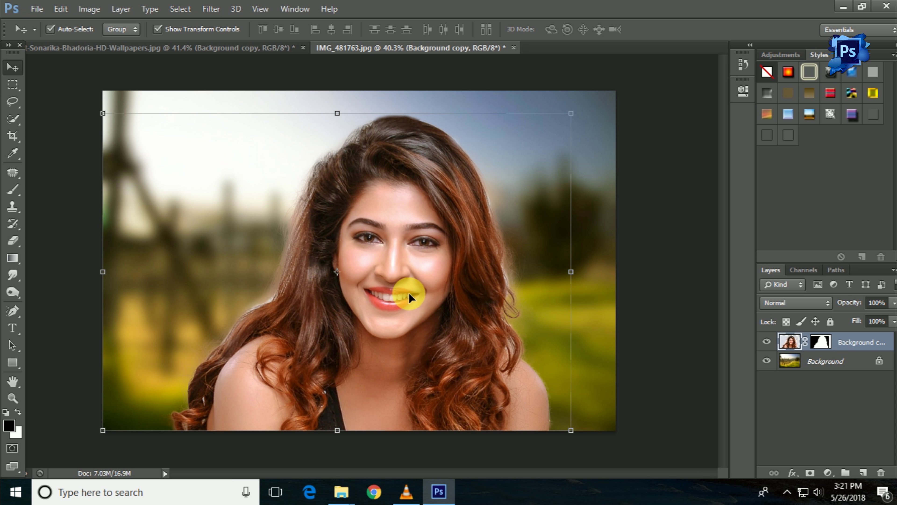
key("ctrl+m")
left_click(706, 257)
Add a shadow point to the Curves and apply the contrast curve
left_click_drag(640, 321, 633, 335)
left_click(850, 140)
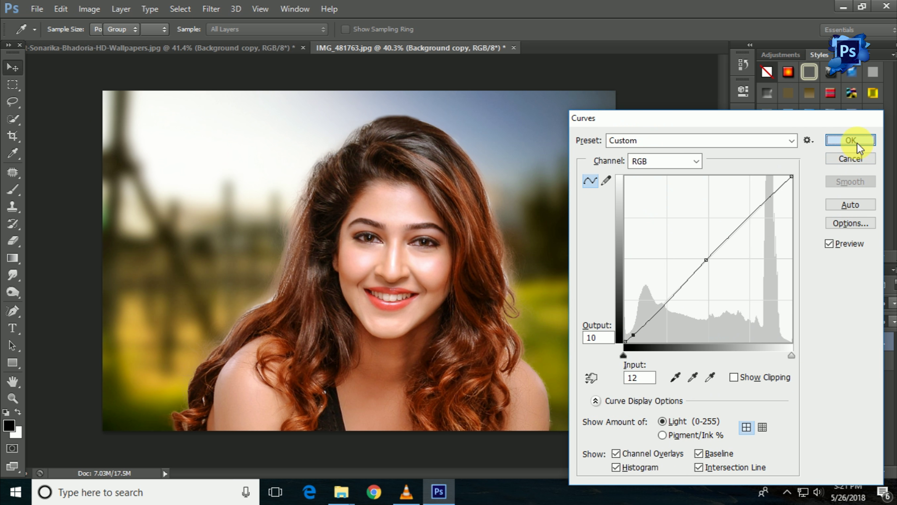
key("ctrl+b")
Dodge the forehead, cheek and chin with a 145 px brush
right_click(13, 292)
left_click(53, 289)
scroll(421, 267, "up", 1)
right_click(393, 236)
left_click_drag(428, 265, 459, 265)
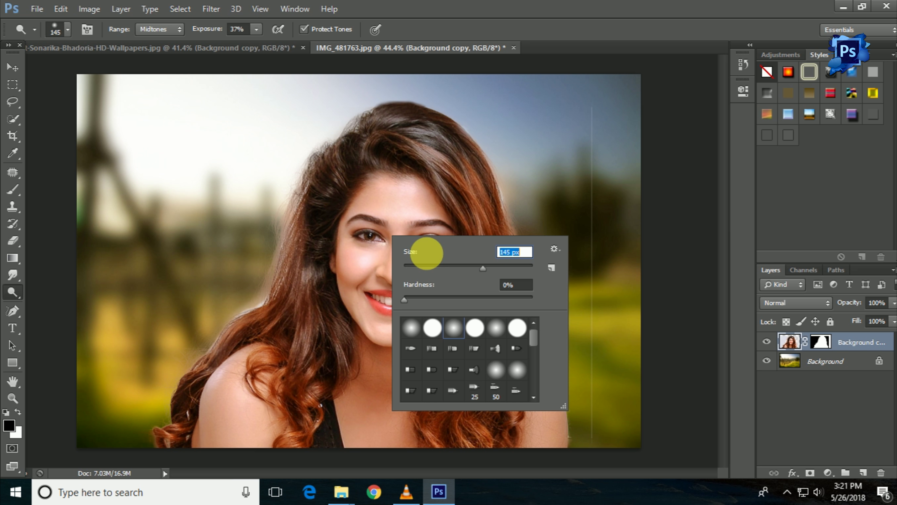
left_click(415, 194)
left_click_drag(417, 198, 448, 210)
mouse_move(451, 274)
left_mouse_down()
mouse_move(452, 320)
mouse_move(410, 311)
mouse_move(400, 206)
mouse_move(386, 330)
mouse_move(398, 386)
mouse_move(407, 407)
mouse_move(457, 287)
mouse_move(501, 476)
mouse_move(559, 433)
mouse_move(385, 490)
mouse_move(214, 438)
mouse_move(247, 368)
mouse_move(270, 435)
mouse_move(278, 413)
mouse_move(375, 450)
mouse_move(372, 357)
mouse_move(440, 286)
mouse_move(354, 335)
mouse_move(377, 322)
mouse_move(356, 150)
mouse_move(306, 186)
mouse_move(294, 236)
mouse_move(335, 175)
mouse_move(306, 197)
mouse_move(290, 274)
mouse_move(262, 307)
mouse_move(277, 303)
left_mouse_up()
Switch to the Sponge tool with a 74 px brush
scroll(378, 323, "down", 1)
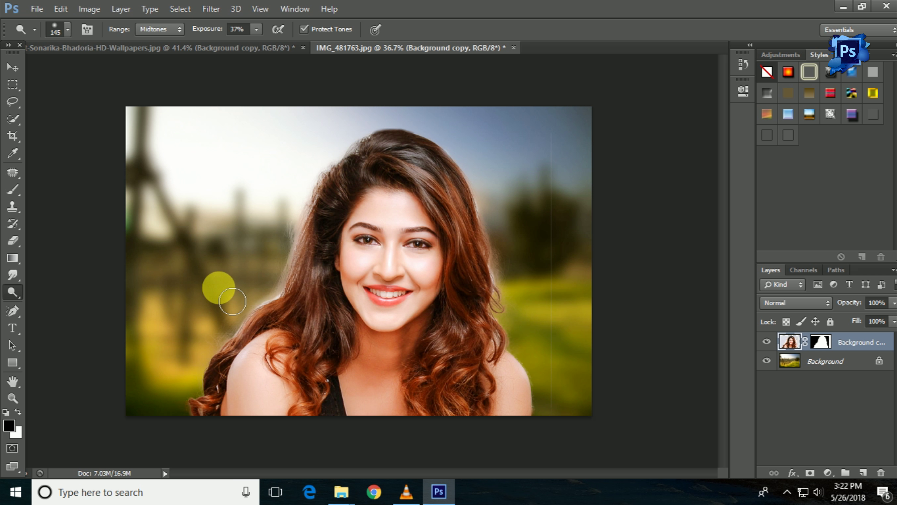
left_click_drag(11, 293, 53, 318)
right_click(457, 165)
type("74")
key("Return")
left_click(11, 68)
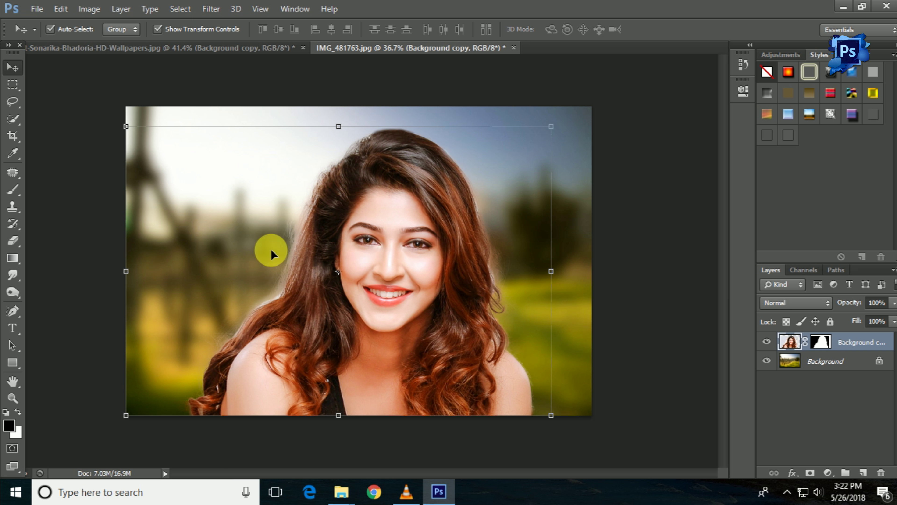
Color-balance the portrait layer's midtones to +12, +9, -12 toward red and green
key("ctrl+b")
left_click_drag(710, 339, 714, 324)
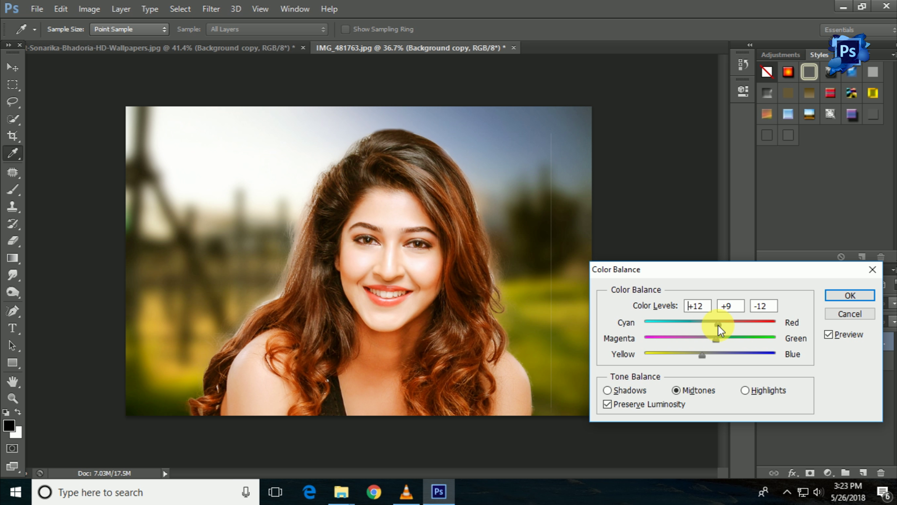
left_click(849, 295)
key("ctrl+t")
right_click(572, 195)
key("Escape")
key("Escape")
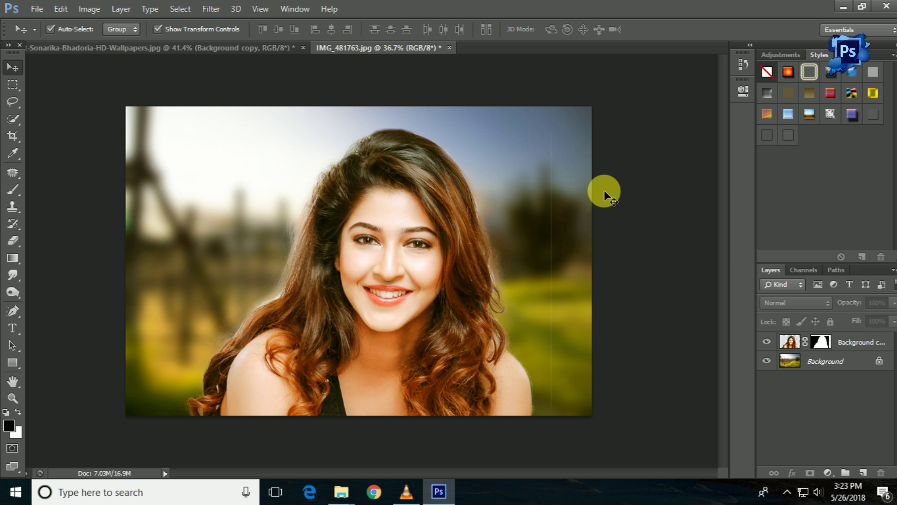
Warm the Background layer with Color Balance (+22, +11) toward red and green
left_click(585, 208)
key("ctrl+b")
mouse_move(710, 322)
left_mouse_down()
mouse_move(725, 325)
mouse_move(717, 339)
left_mouse_up()
left_click(850, 295)
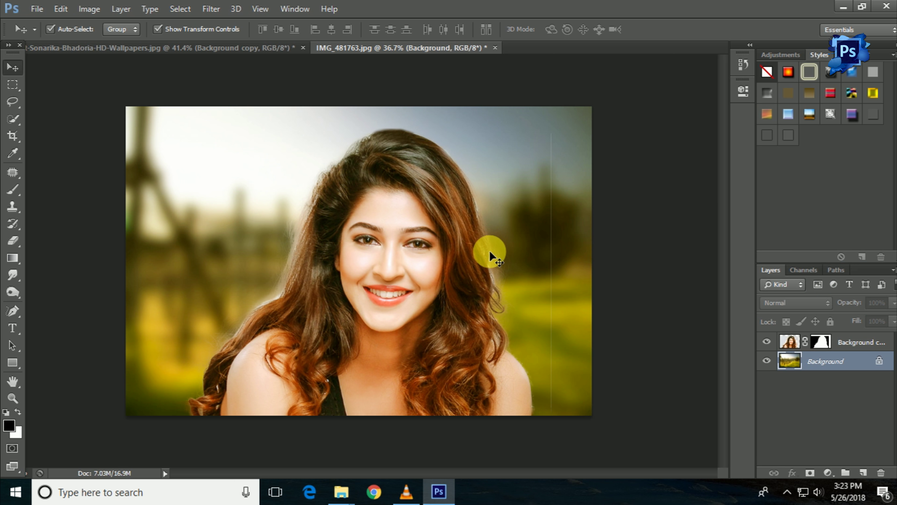
left_click(13, 292)
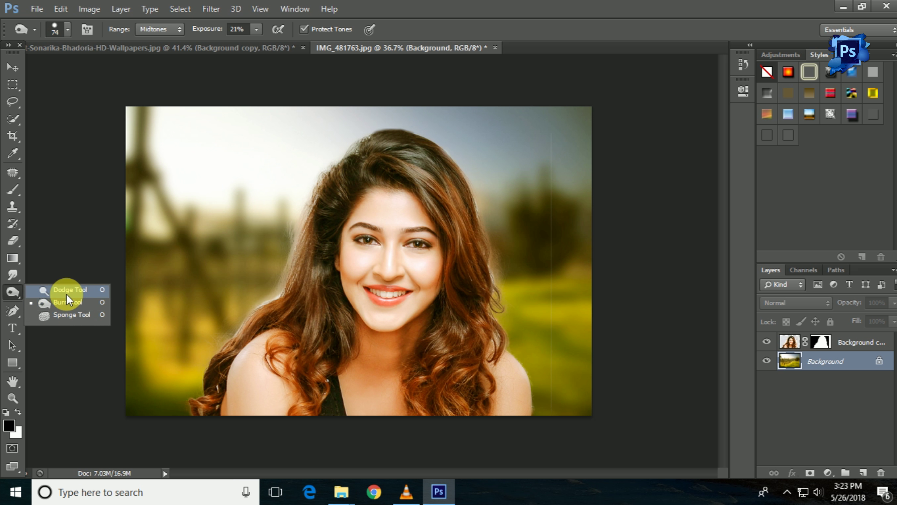
Set the Dodge tool to a small hard round brush at 100% exposure on the Background copy layer
left_click(67, 290)
scroll(380, 311, "up", 10, "alt")
right_click(394, 326)
left_click(415, 351)
right_click(355, 312)
key("Return")
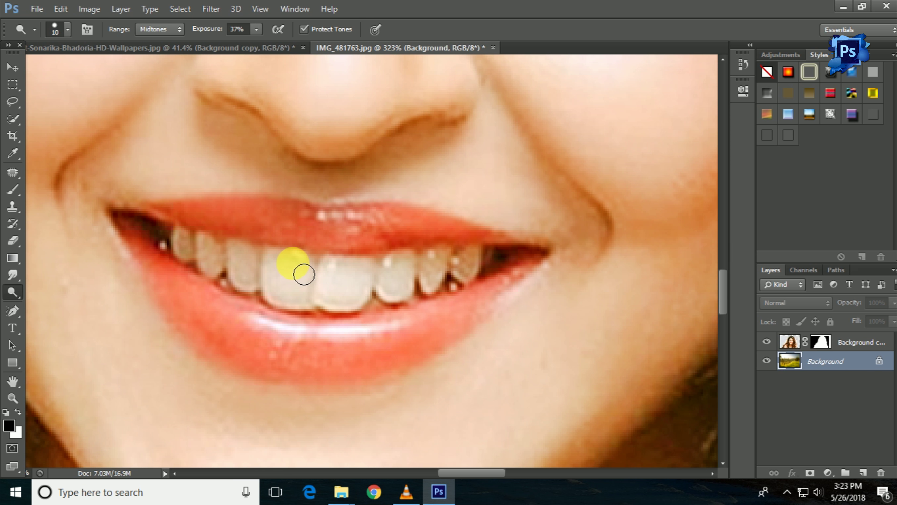
left_click(256, 29)
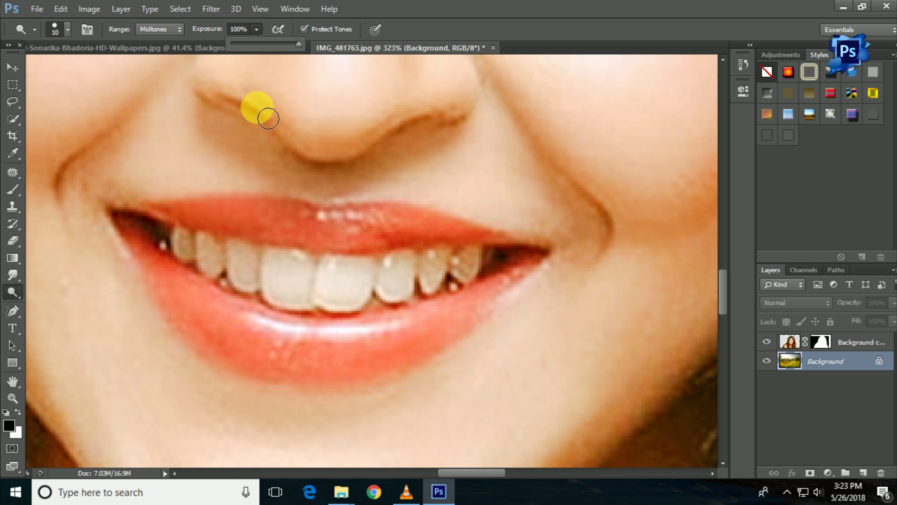
left_click(257, 282)
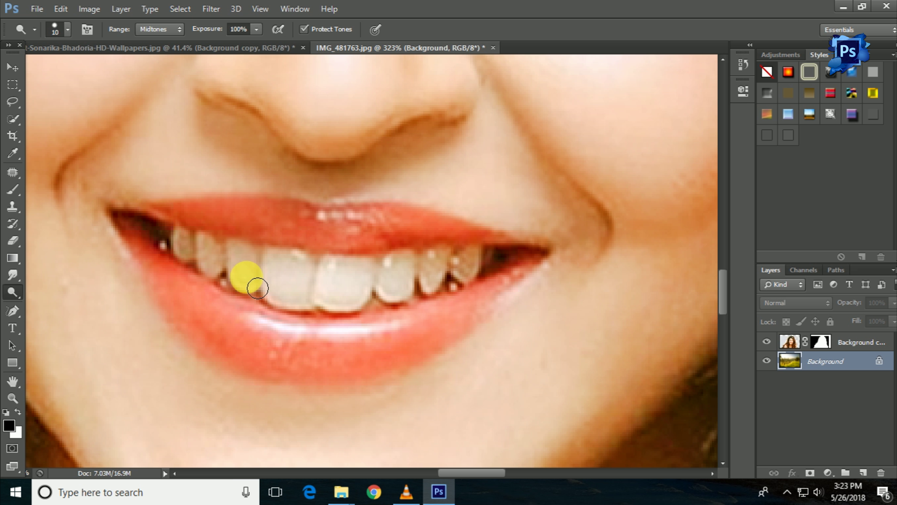
left_click(790, 341)
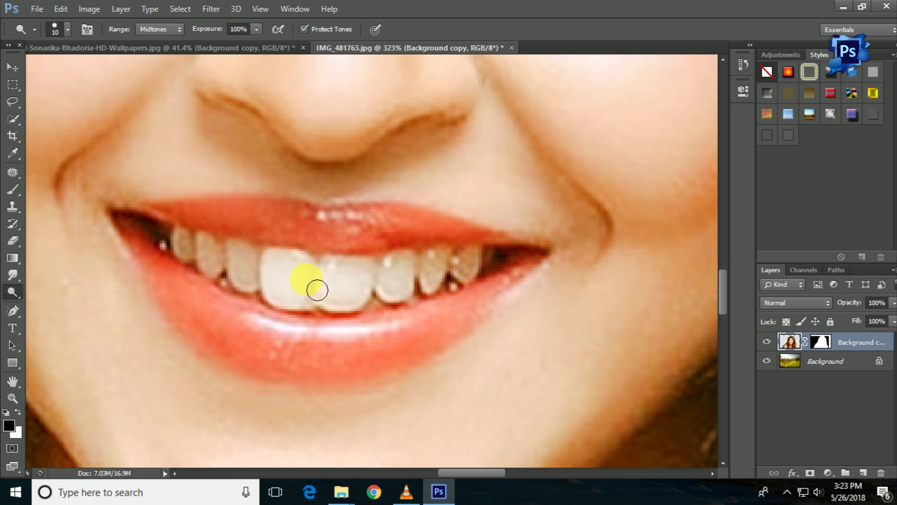
Dodge the front teeth, then the right-side teeth with a size 6 brush
left_click_drag(415, 288, 443, 292)
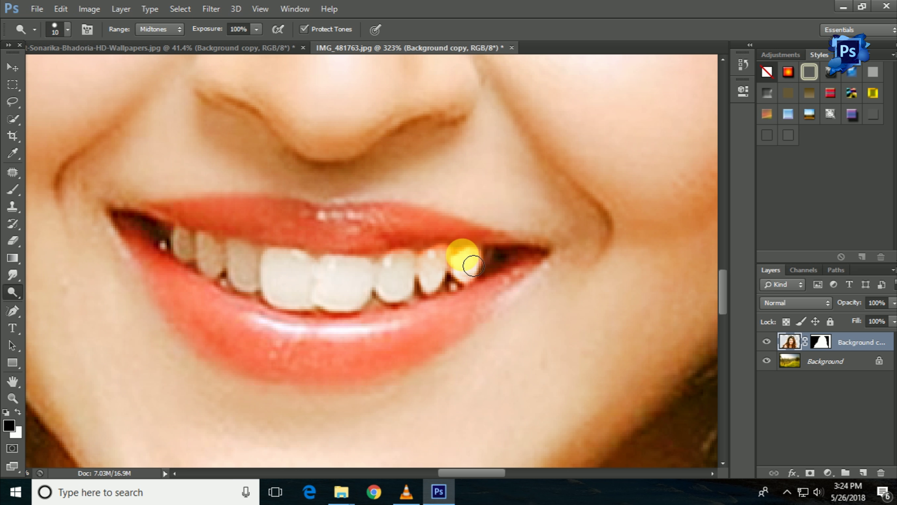
scroll(472, 272, "up", 5)
right_click(479, 272)
type("6")
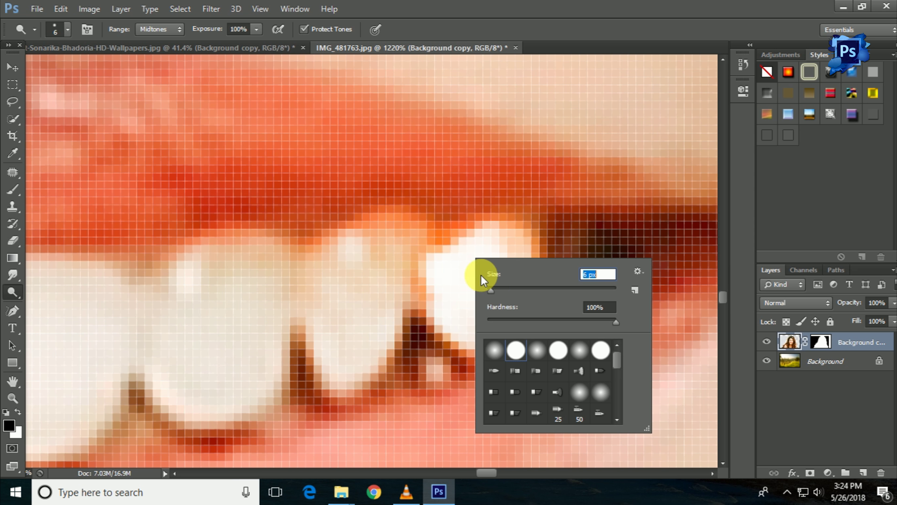
key("Return")
mouse_move(476, 263)
left_mouse_down()
mouse_move(397, 280)
mouse_move(369, 370)
left_mouse_up()
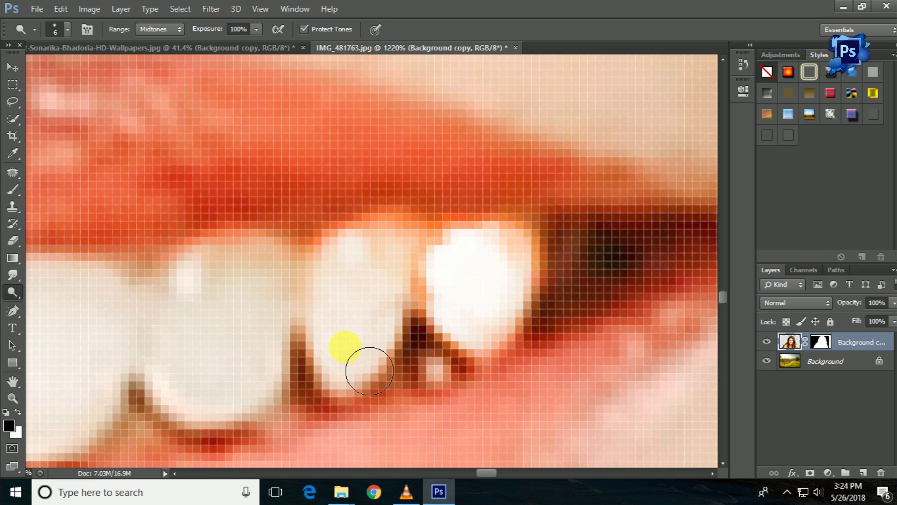
mouse_move(416, 280)
left_mouse_down()
mouse_move(410, 270)
mouse_move(365, 275)
mouse_move(350, 341)
mouse_move(193, 322)
mouse_move(277, 307)
mouse_move(191, 394)
left_mouse_up()
Whiten the remaining left-side teeth, out to the far-left tooth
scroll(277, 246, "down", 4)
mouse_move(277, 247)
left_mouse_down()
mouse_move(372, 279)
mouse_move(586, 260)
left_mouse_up()
scroll(587, 260, "up", 3)
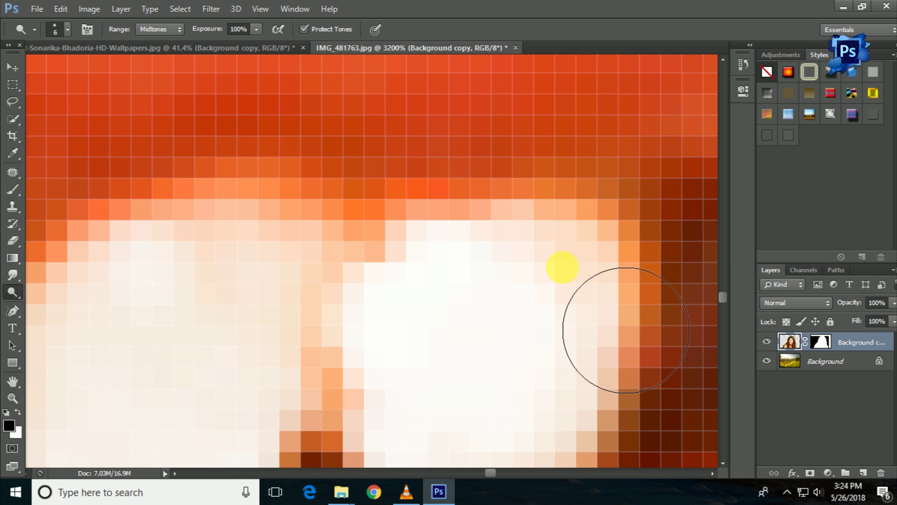
scroll(338, 261, "down", 3)
scroll(257, 344, "up", 2)
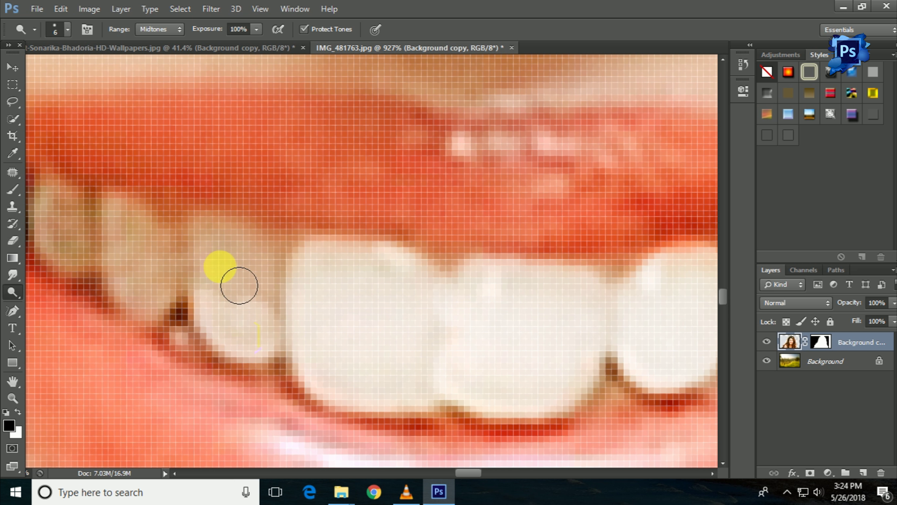
mouse_move(284, 279)
left_mouse_down()
mouse_move(226, 294)
mouse_move(136, 243)
mouse_move(172, 302)
mouse_move(138, 228)
mouse_move(224, 306)
mouse_move(281, 317)
left_mouse_up()
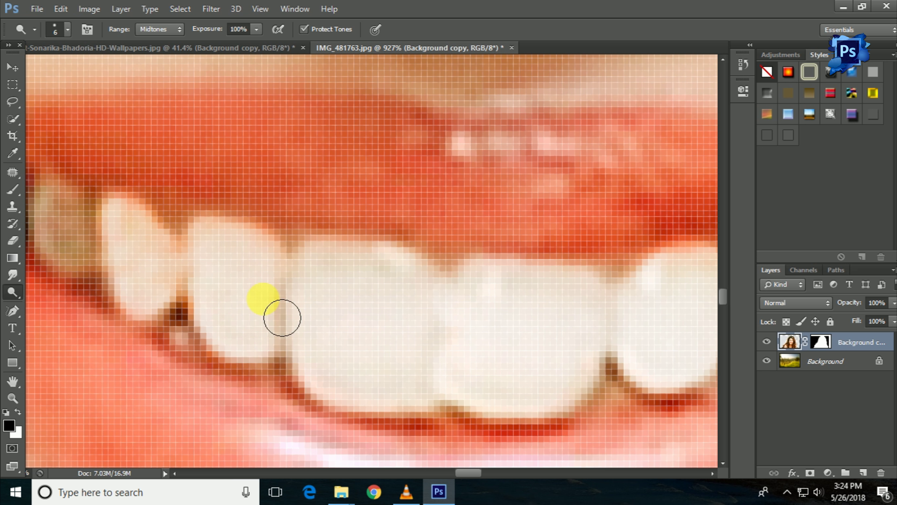
mouse_move(122, 267)
left_mouse_down()
mouse_move(84, 245)
mouse_move(94, 244)
mouse_move(87, 254)
mouse_move(84, 218)
left_mouse_up()
left_click_drag(98, 268, 78, 221)
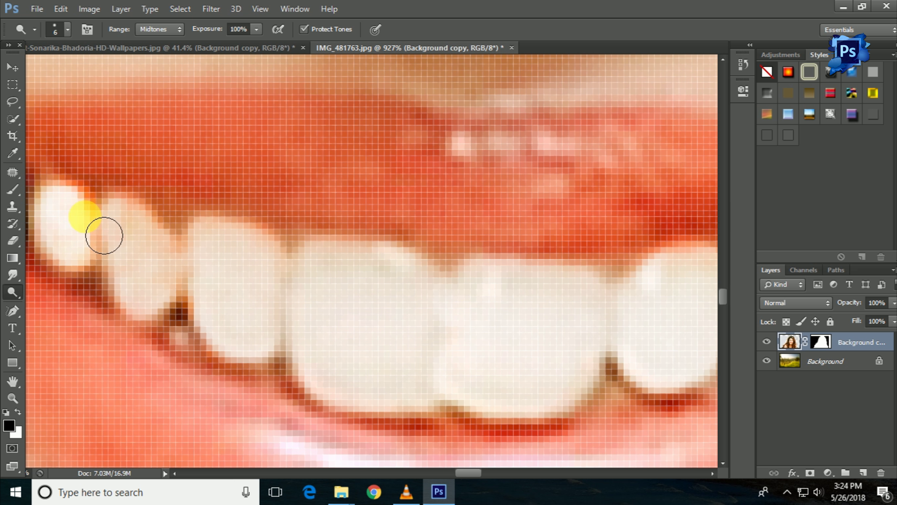
left_click_drag(84, 275, 100, 220)
scroll(170, 266, "down", 5)
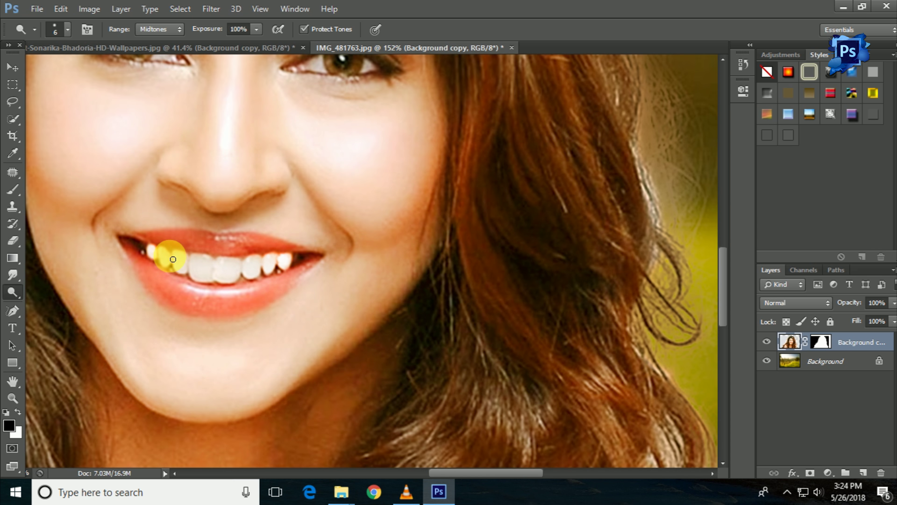
scroll(181, 276, "up", 3)
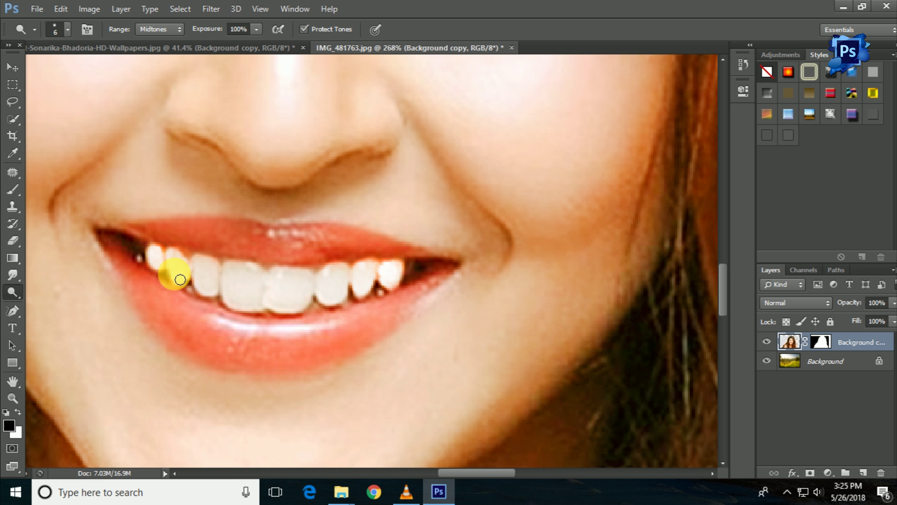
scroll(243, 281, "down", 2)
right_click(12, 291)
left_click(53, 304)
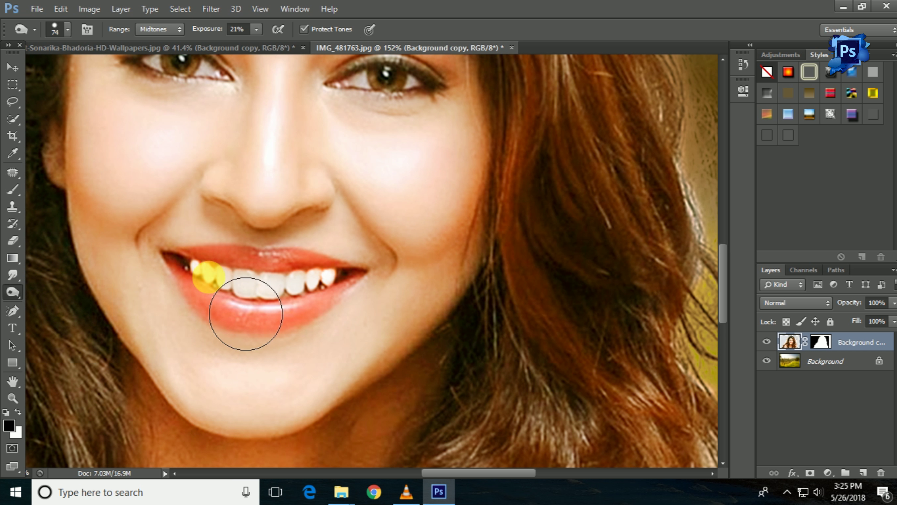
Burn the upper and lower lip edges and the area around the right eye at 21% exposure
right_click(217, 279)
left_click_drag(238, 305, 232, 305)
left_click(235, 255)
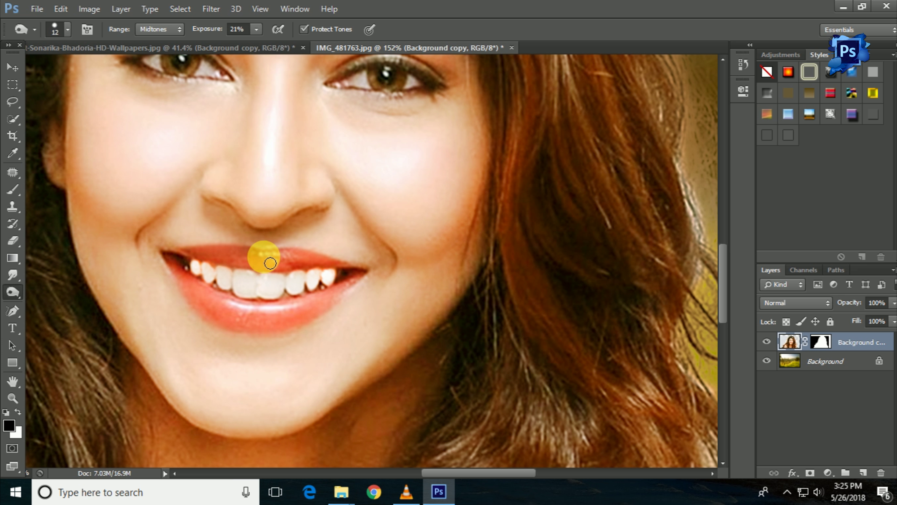
mouse_move(266, 271)
left_mouse_down()
mouse_move(256, 255)
mouse_move(192, 259)
mouse_move(238, 303)
left_mouse_up()
mouse_move(300, 309)
left_mouse_down()
mouse_move(336, 301)
mouse_move(284, 326)
mouse_move(176, 281)
mouse_move(275, 328)
mouse_move(304, 325)
mouse_move(346, 301)
left_mouse_up()
scroll(370, 130, "down", 2)
scroll(431, 250, "up", 3)
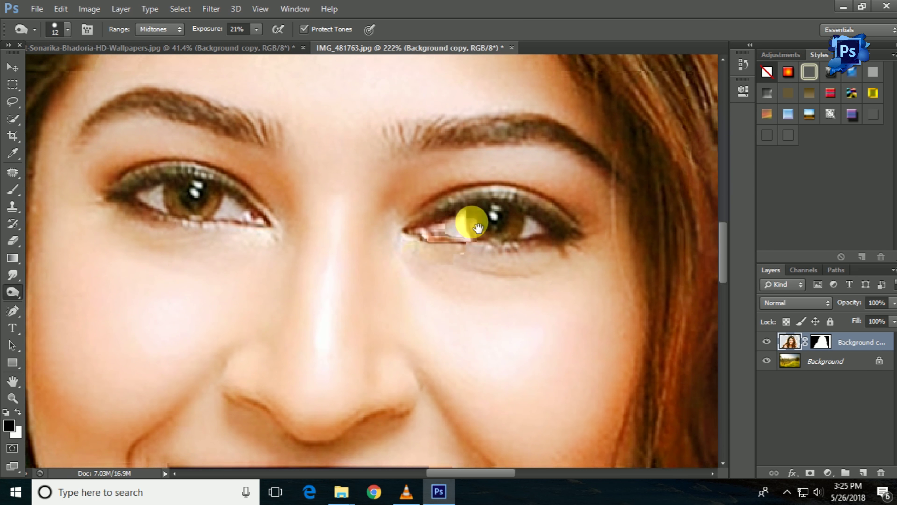
mouse_move(491, 221)
left_mouse_down()
mouse_move(451, 219)
mouse_move(579, 233)
mouse_move(484, 242)
mouse_move(212, 201)
mouse_move(200, 187)
mouse_move(155, 194)
mouse_move(209, 212)
mouse_move(134, 204)
left_mouse_up()
Switch back to Dodge and brighten the whites of both eyes
right_click(12, 291)
left_click(62, 296)
scroll(156, 220, "up", 3)
mouse_move(176, 223)
left_mouse_down()
mouse_move(254, 230)
mouse_move(283, 213)
left_mouse_up()
scroll(377, 245, "right", 5)
mouse_move(410, 254)
left_mouse_down()
mouse_move(440, 250)
mouse_move(410, 261)
left_mouse_up()
left_click_drag(545, 264, 569, 269)
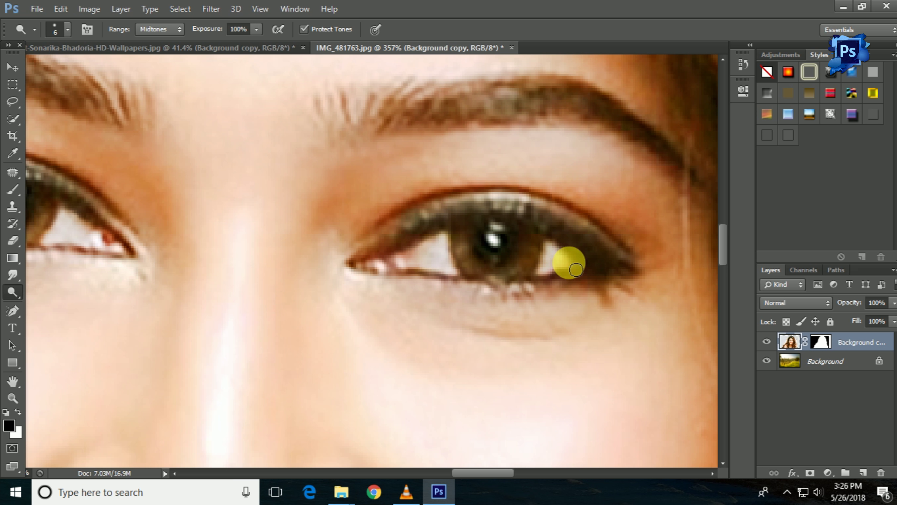
scroll(430, 245, "down", 3)
scroll(431, 247, "down", 3)
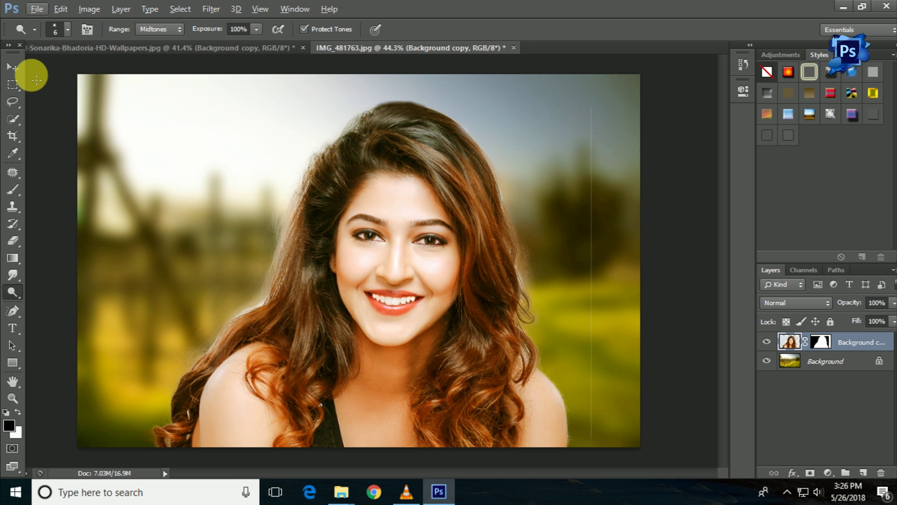
Apply a Curves adjustment with a midtone point and a shadow point at Input 14 / Output 10
left_click(12, 67)
key("ctrl+m")
left_click_drag(705, 260, 704, 262)
left_click_drag(634, 333, 635, 336)
left_click(850, 140)
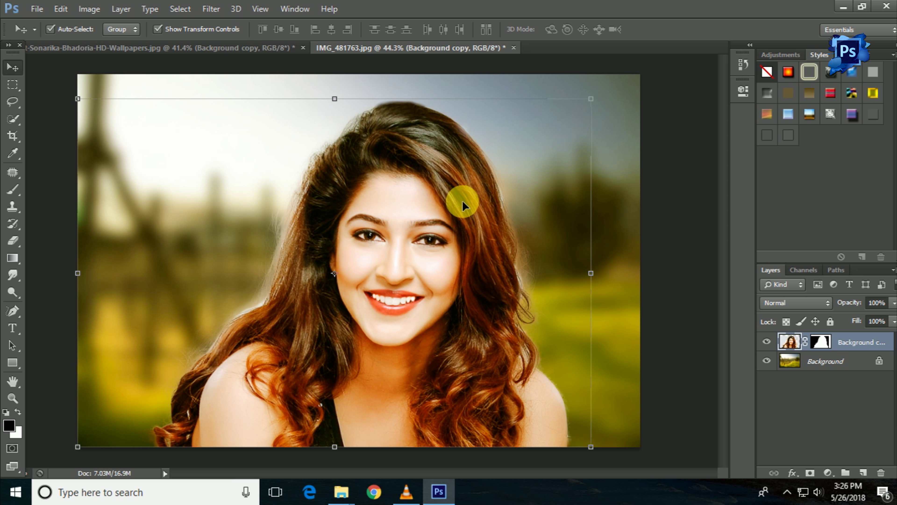
Check the Image Size without changes, then begin Save As and open the format list
left_click(95, 13)
left_click(141, 101)
left_click(566, 112)
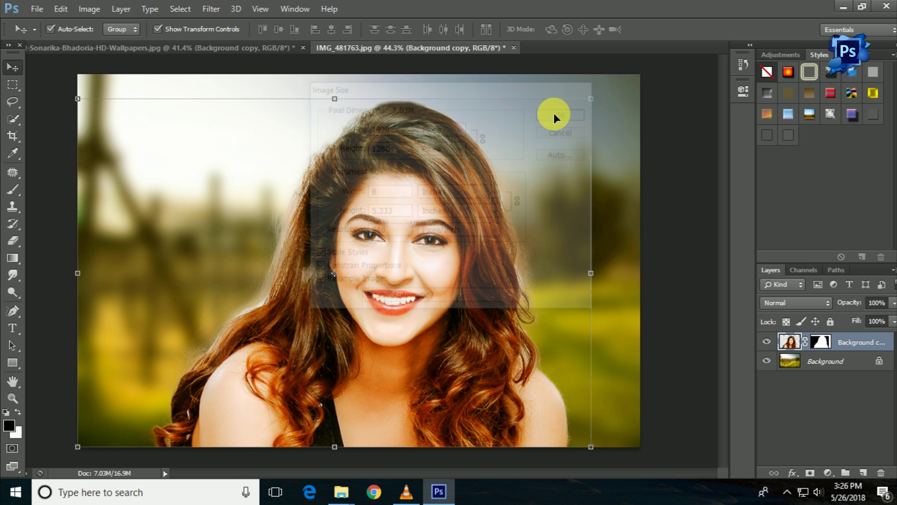
left_click(41, 9)
left_click(100, 168)
left_click(212, 316)
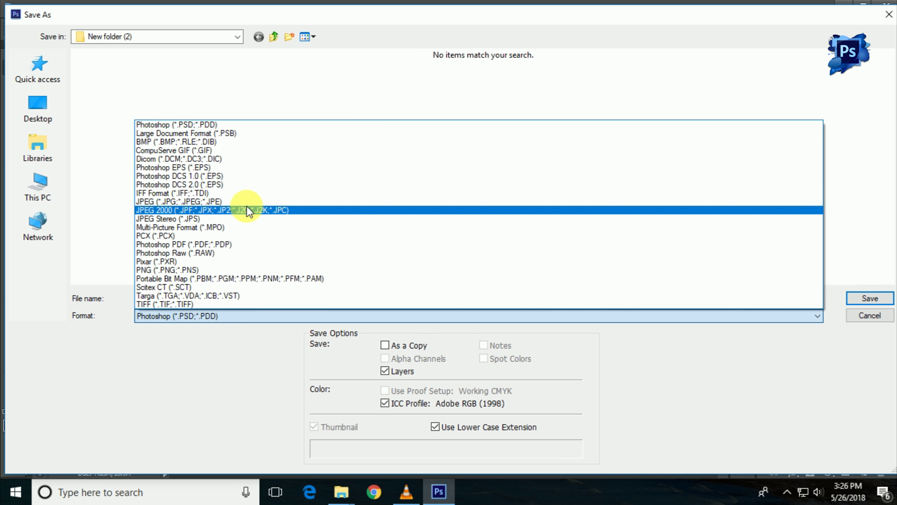
Save the composite as JPEG 'edting', accepting the default JPEG Options
left_click(249, 210)
left_click_drag(795, 298, 33, 273)
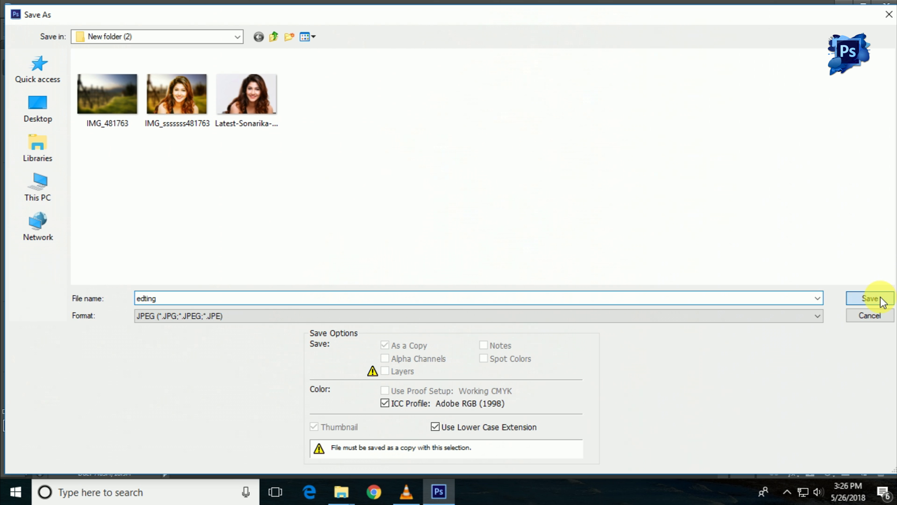
left_click(881, 301)
left_click(508, 175)
Minimize Photoshop and open the saved 'edting' image in the photo viewer
left_click(457, 480)
right_click(473, 131)
left_click(502, 200)
double_click(155, 99)
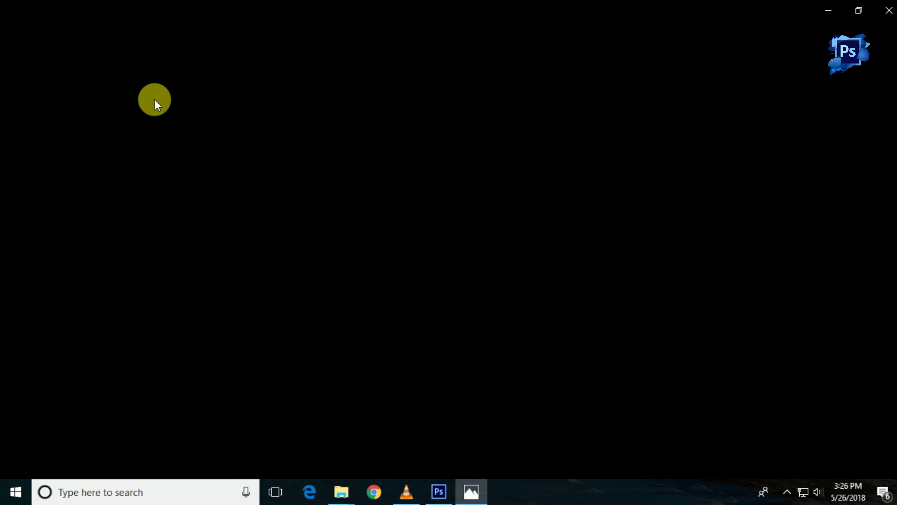